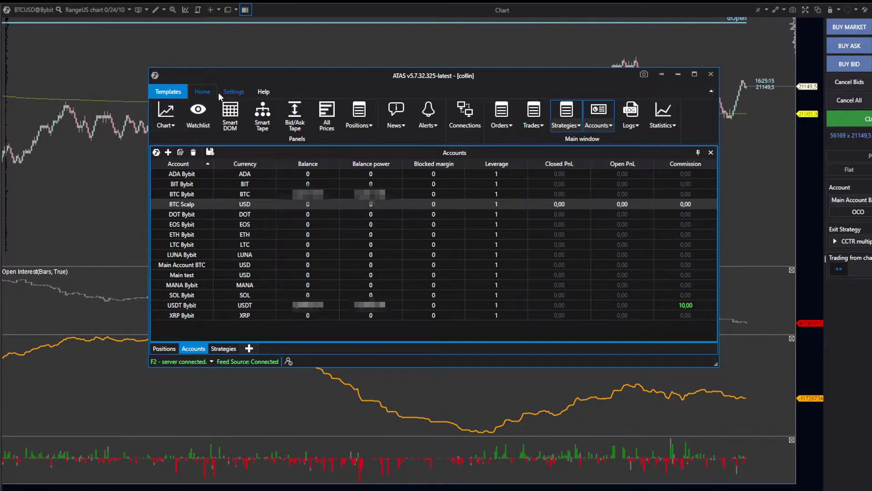
Search all instruments for BTCUSD and open a new BTCUSD@Bybit chart
left_click(168, 113)
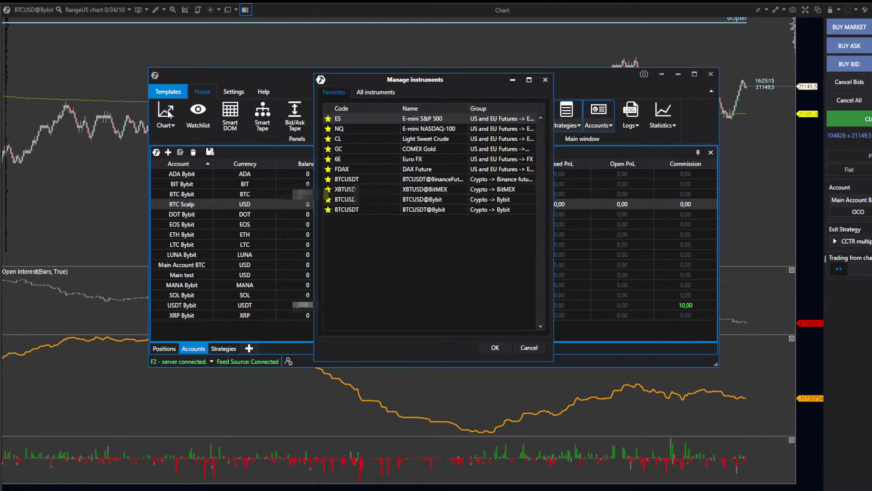
left_click(378, 90)
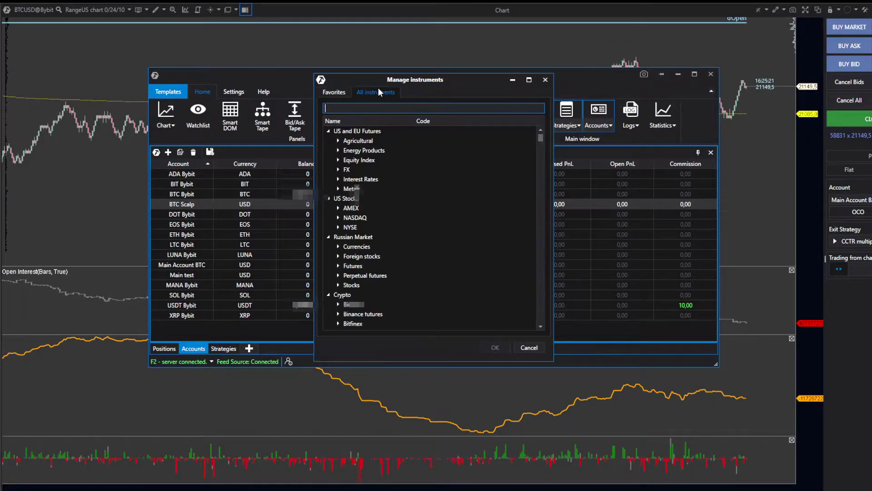
type("USDBTC")
key("BackSpace")
key("BackSpace")
key("BackSpace")
key("BackSpace")
key("BackSpace")
key("BackSpace")
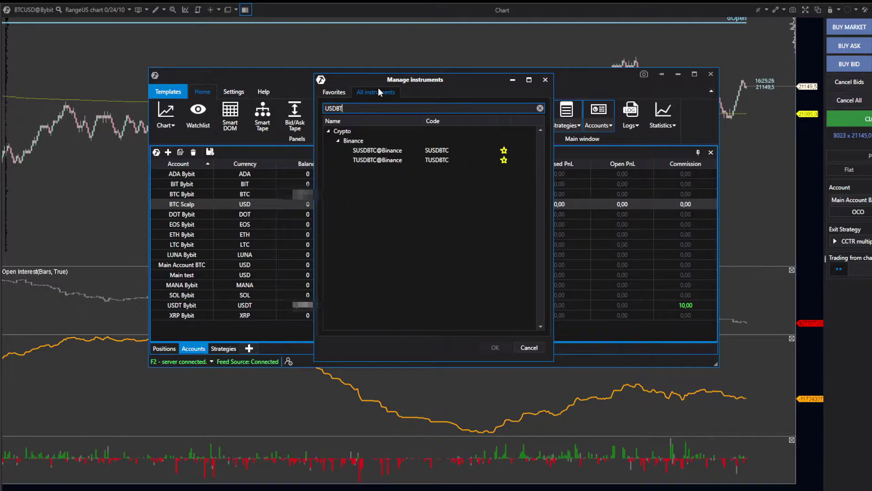
type("BTCUSD")
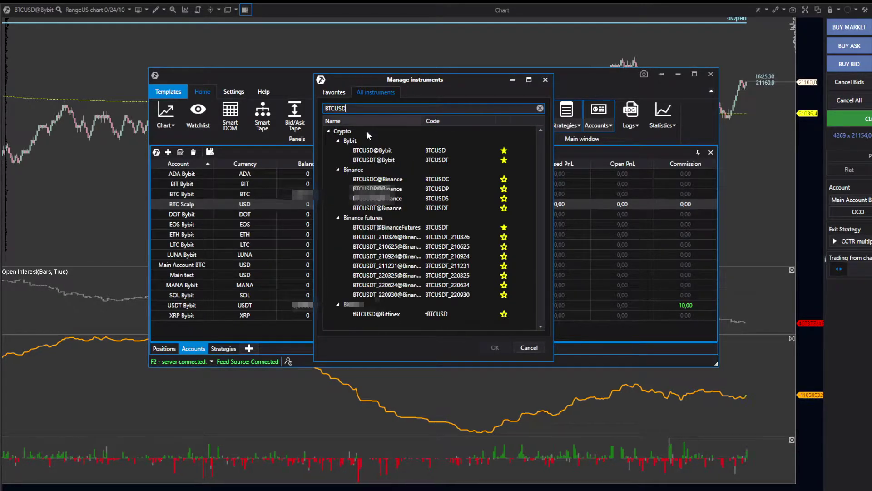
left_click(375, 150)
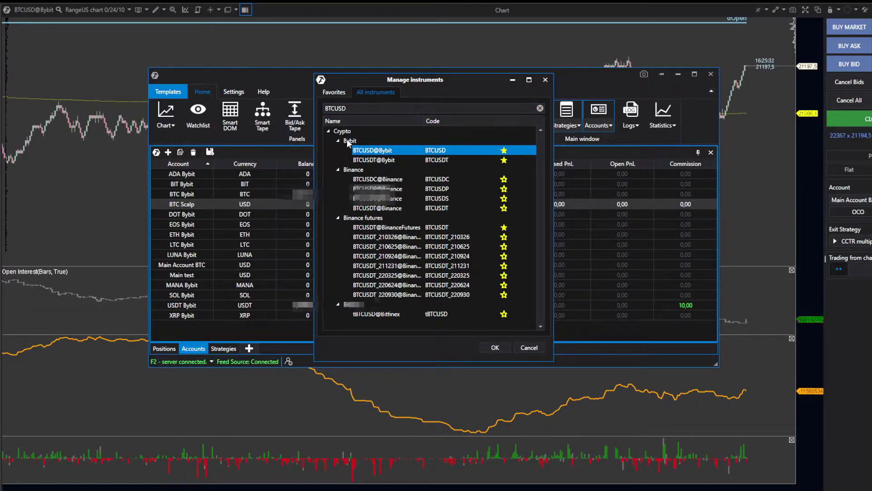
left_click(503, 350)
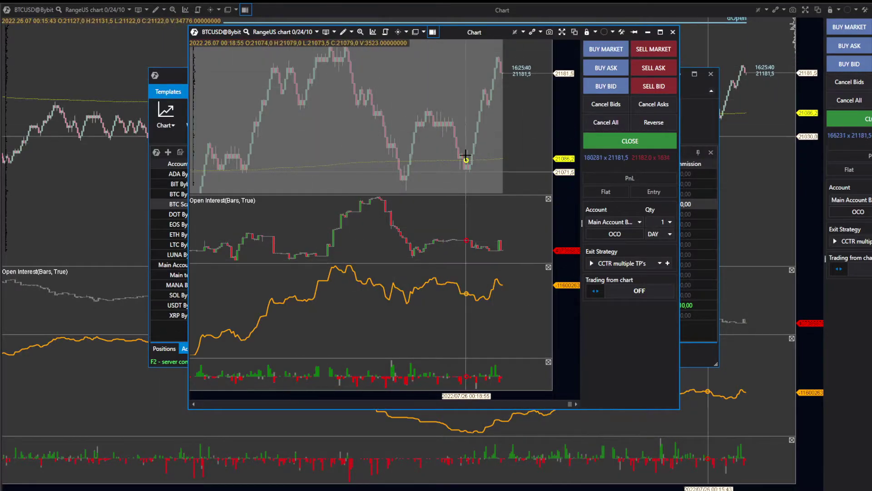
Maximize the BTCUSD@Bybit chart window and zoom the price chart with the wheel
left_click(660, 32)
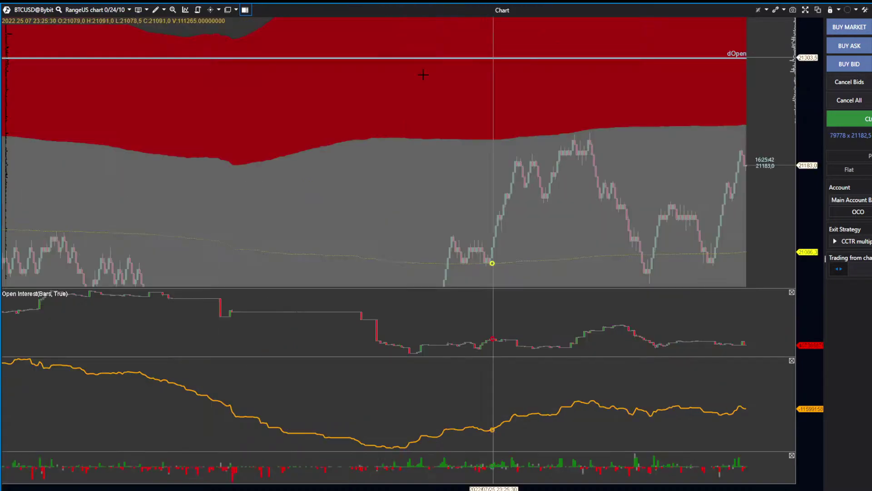
scroll(585, 186, "down", 3)
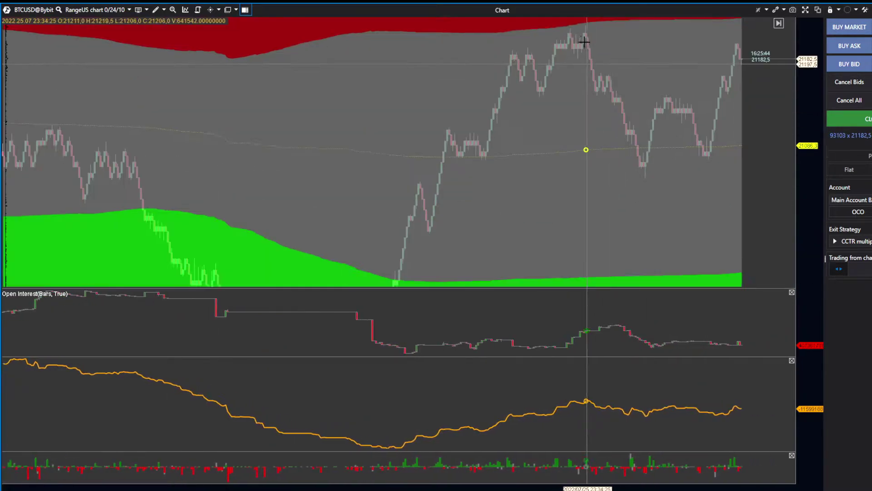
scroll(724, 216, "up", 5)
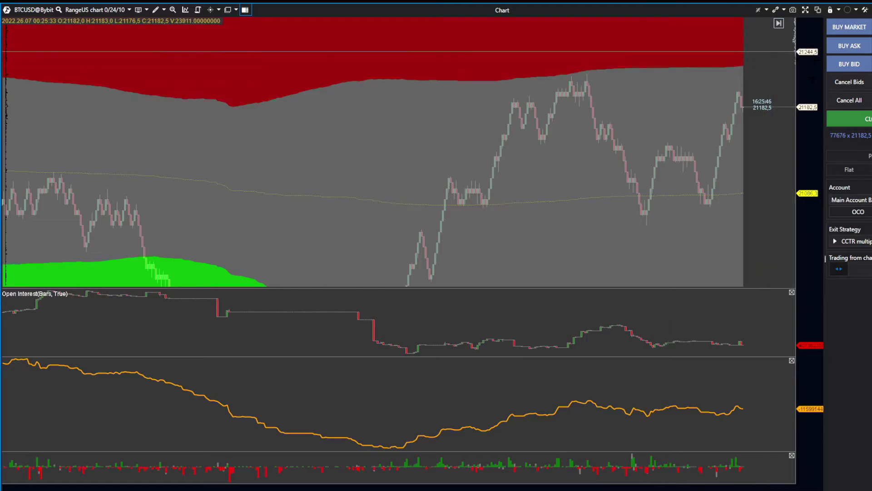
scroll(600, 183, "down", 3)
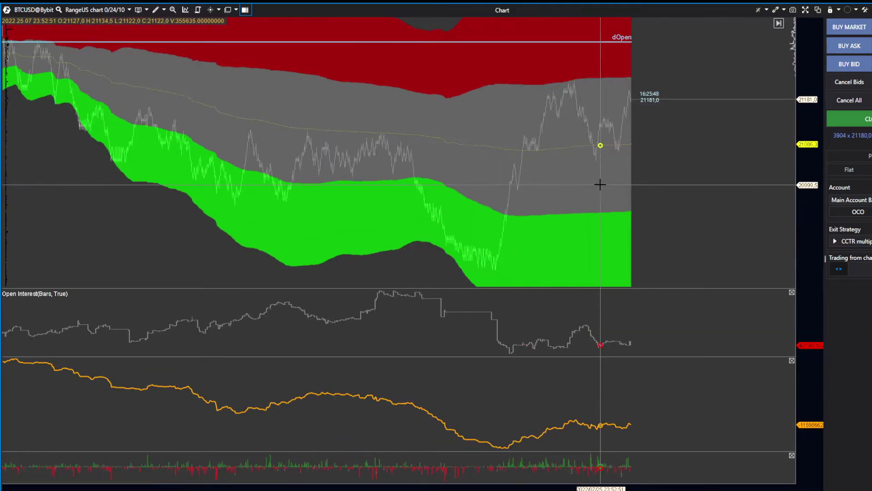
scroll(597, 186, "down", 2)
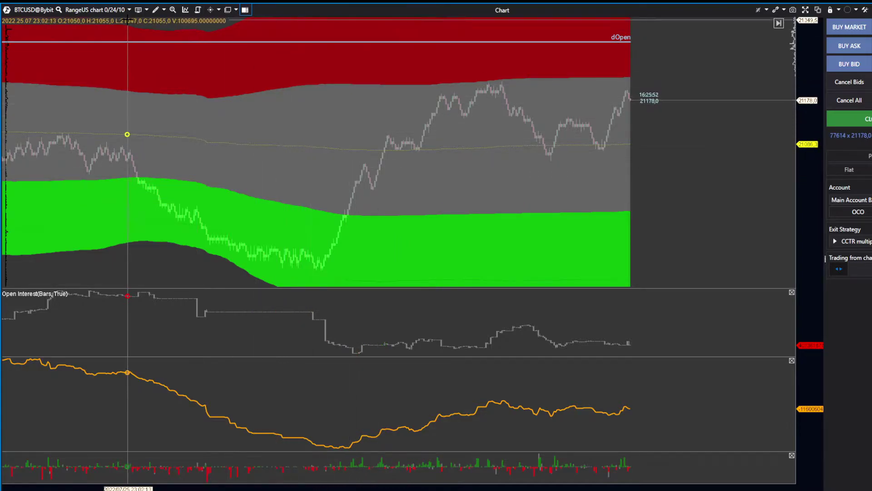
Open the chart period configuration and start adding a new Range US period
left_click(111, 12)
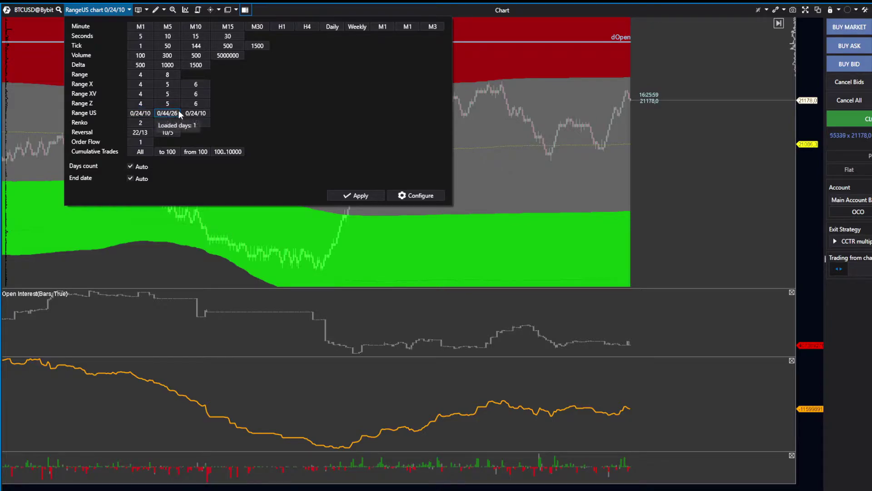
left_click(426, 197)
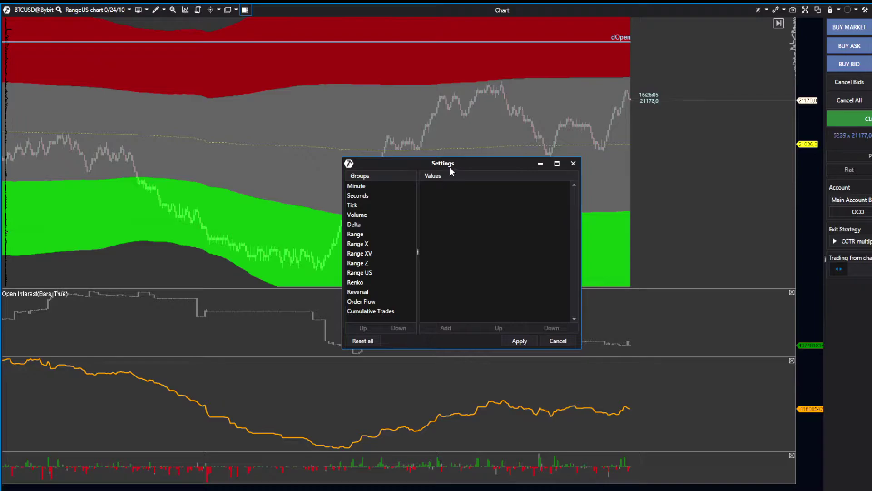
left_click_drag(450, 167, 412, 68)
left_click(325, 175)
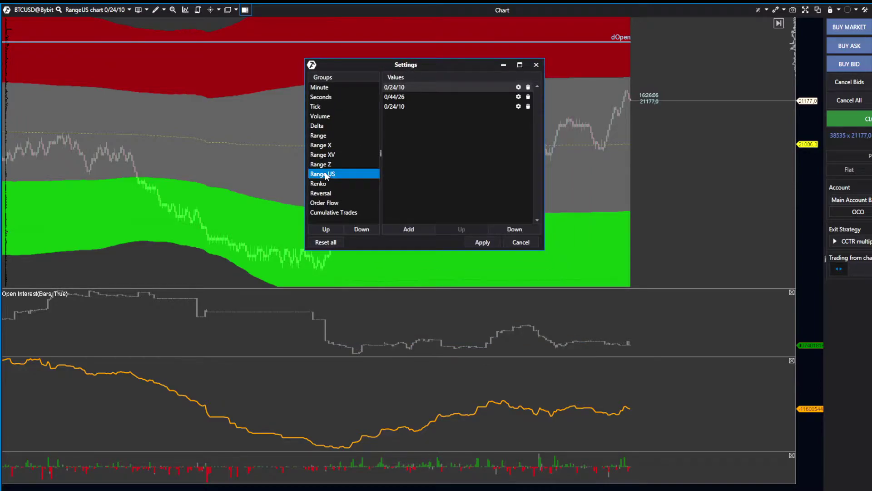
left_click(421, 228)
Set Tick Trend 24 and Tick Reversal 10, then add and select the 0/24/10 period
left_click(433, 130)
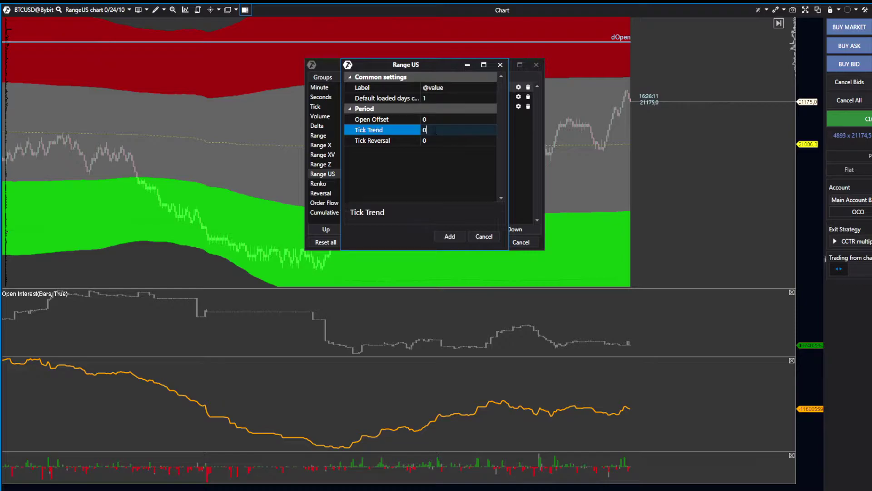
left_click_drag(428, 62, 693, 74)
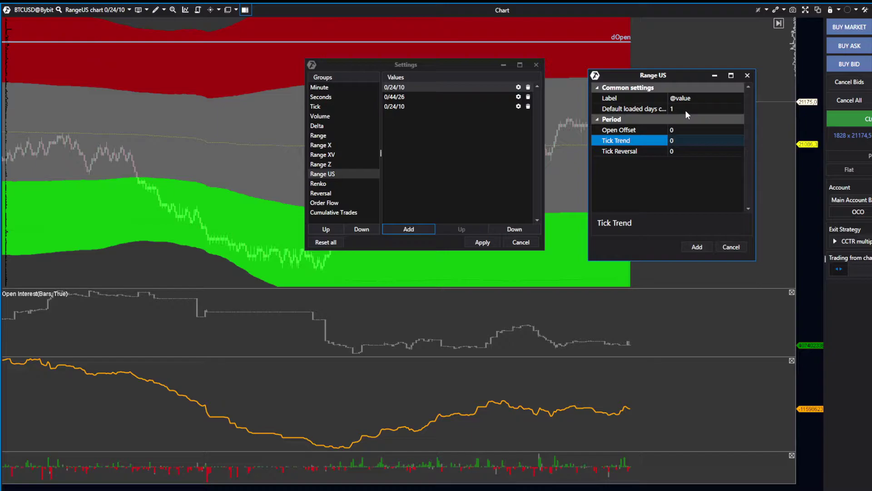
type("24")
left_click(681, 151)
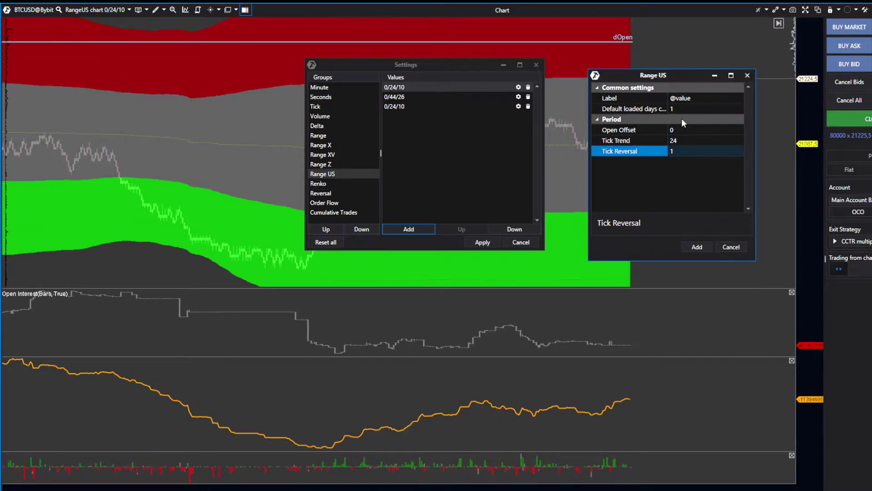
type("10")
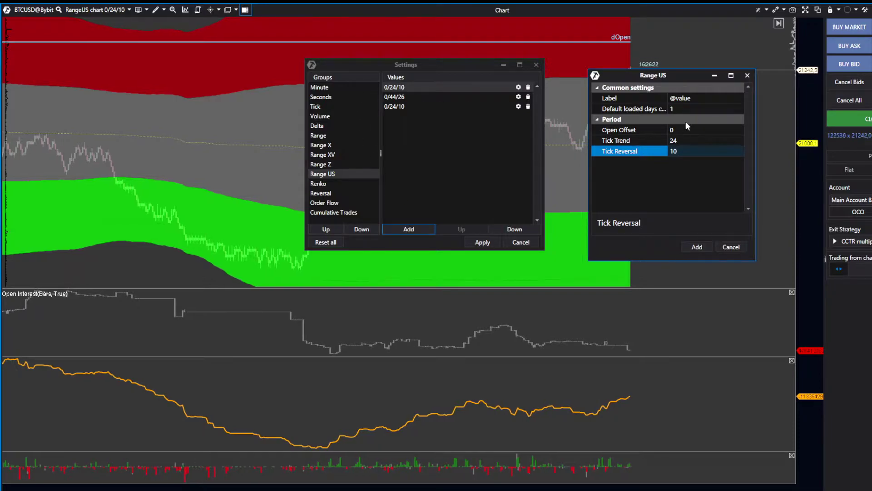
left_click(617, 141)
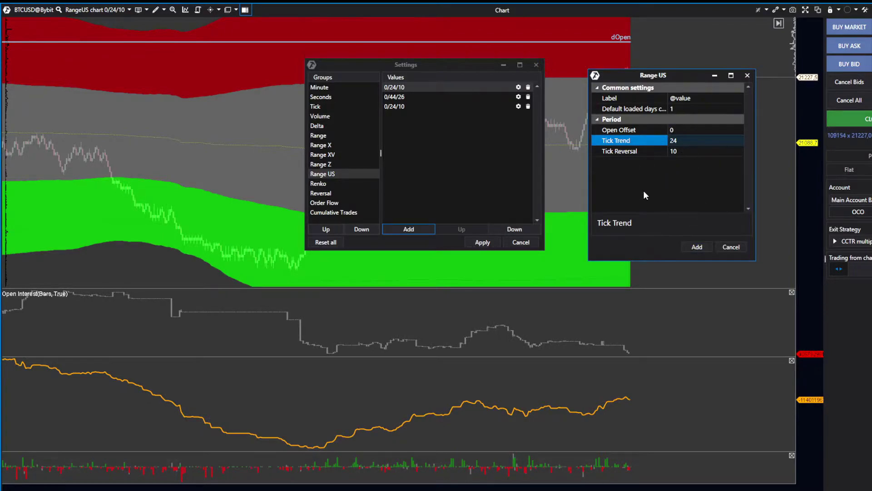
left_click(697, 247)
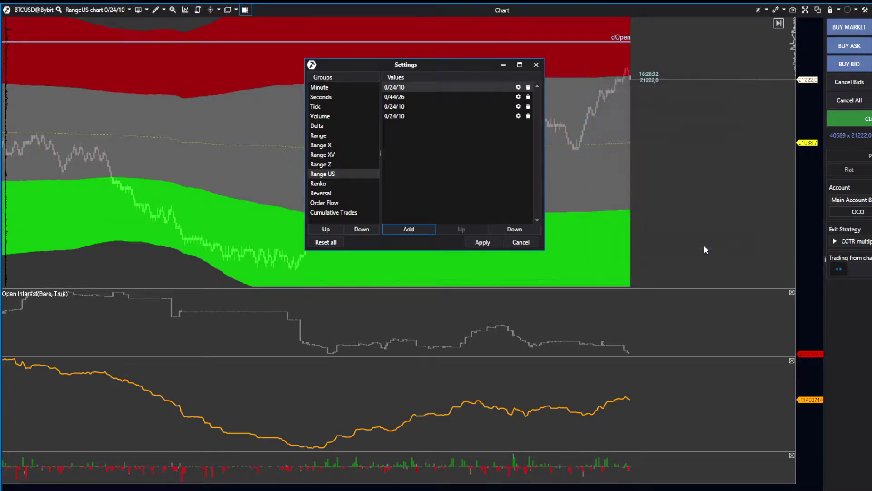
left_click(397, 116)
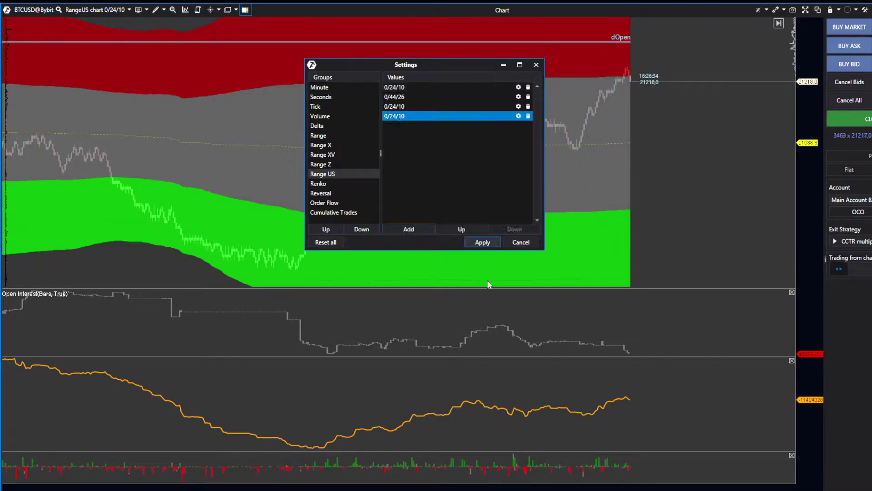
Save the period settings and apply the 0/24/10 Range US period to the chart
left_click(490, 241)
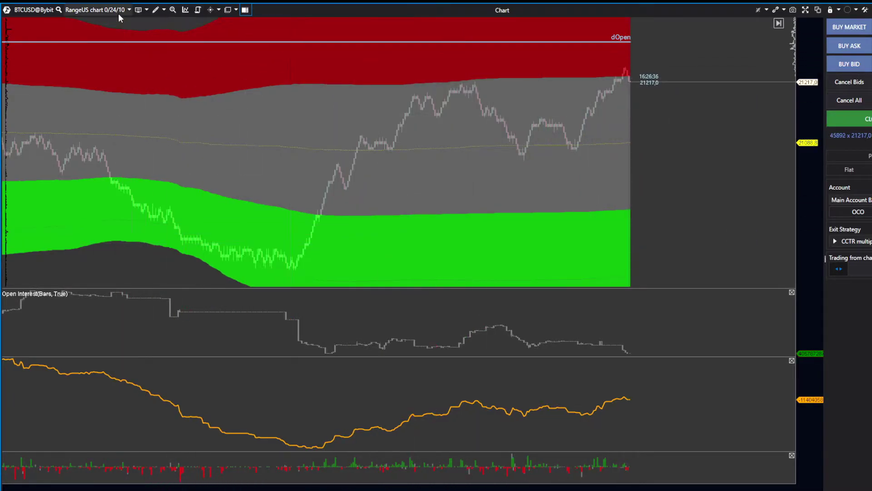
left_click(104, 9)
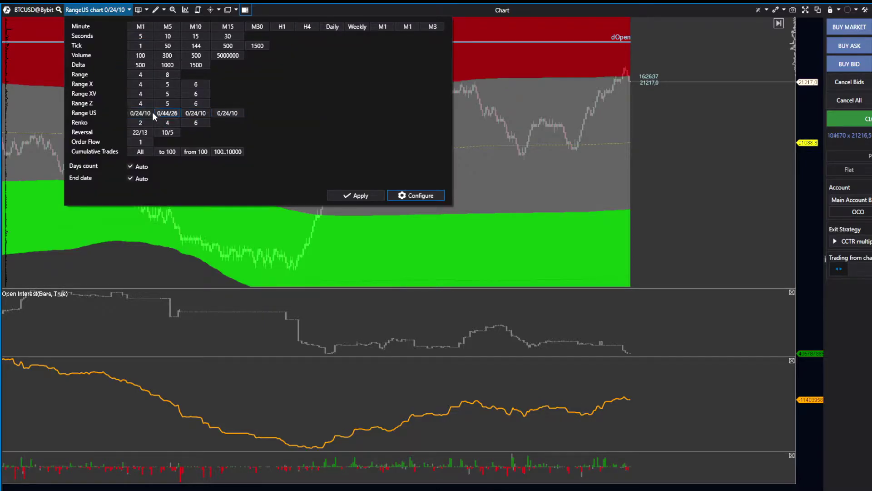
left_click(164, 114)
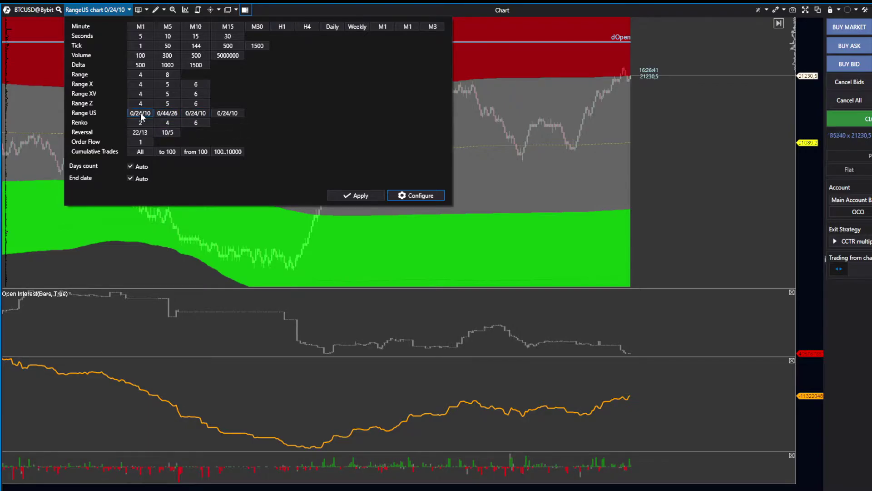
left_click(199, 113)
left_click(202, 113)
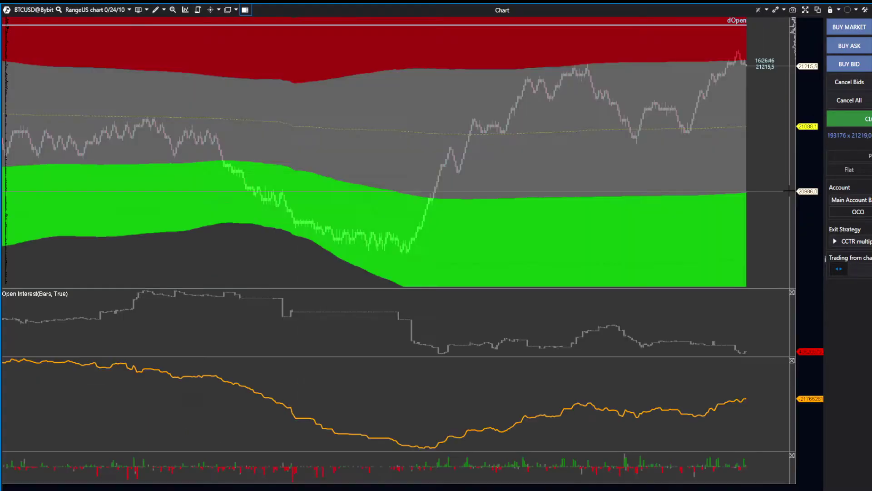
Zoom the price chart horizontally to show fewer, wider bars
scroll(700, 165, "down", 3)
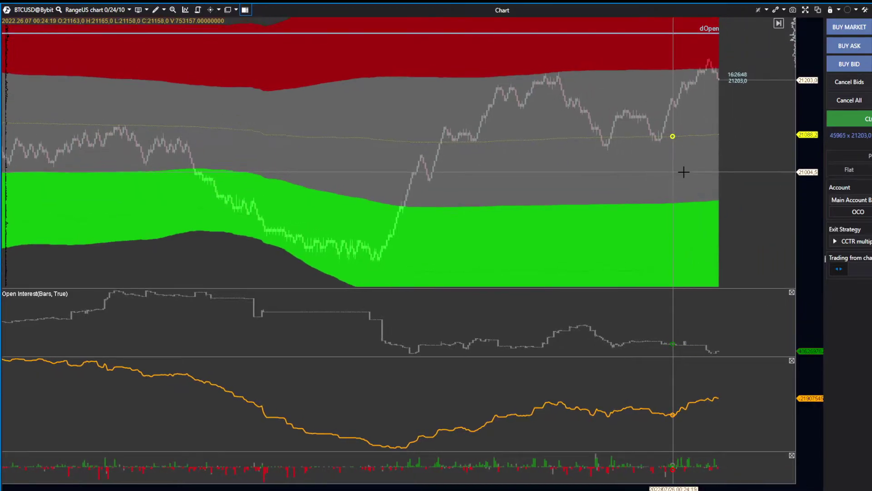
scroll(683, 172, "up", 2)
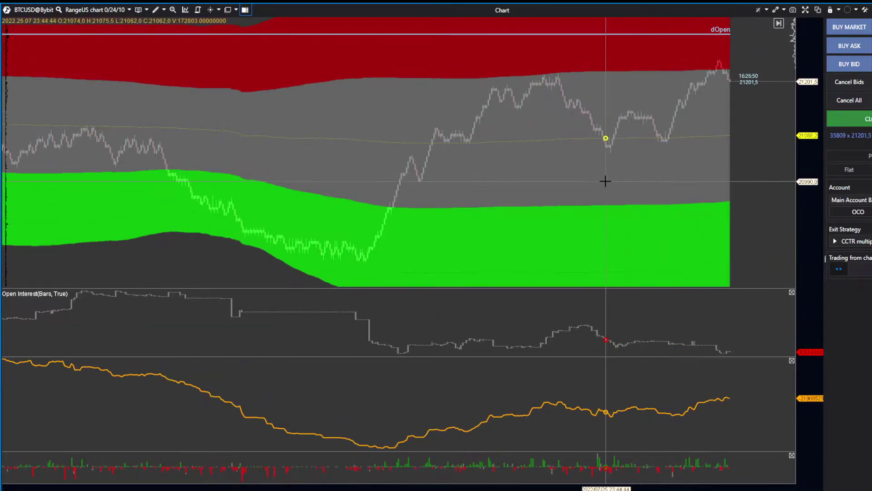
scroll(604, 177, "up", 3)
scroll(529, 157, "down", 1)
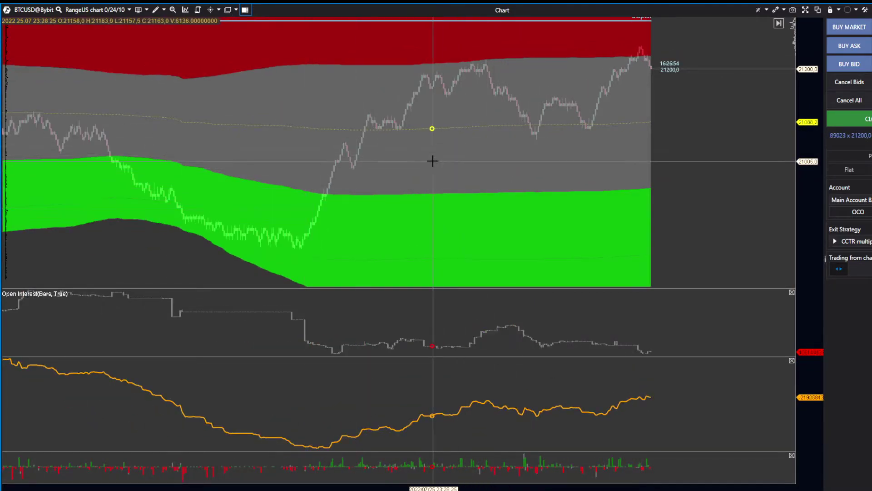
right_click(433, 161)
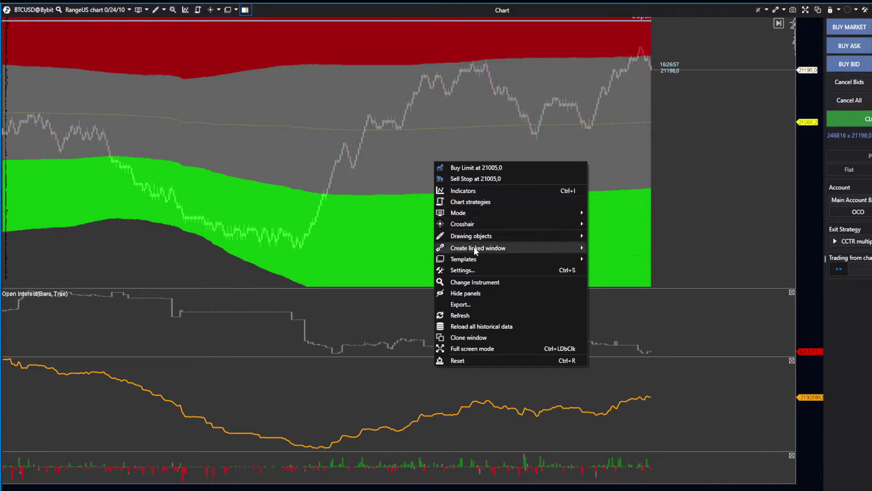
Open and close the chart settings, then open the Indicators window and move it top-left
left_click(472, 267)
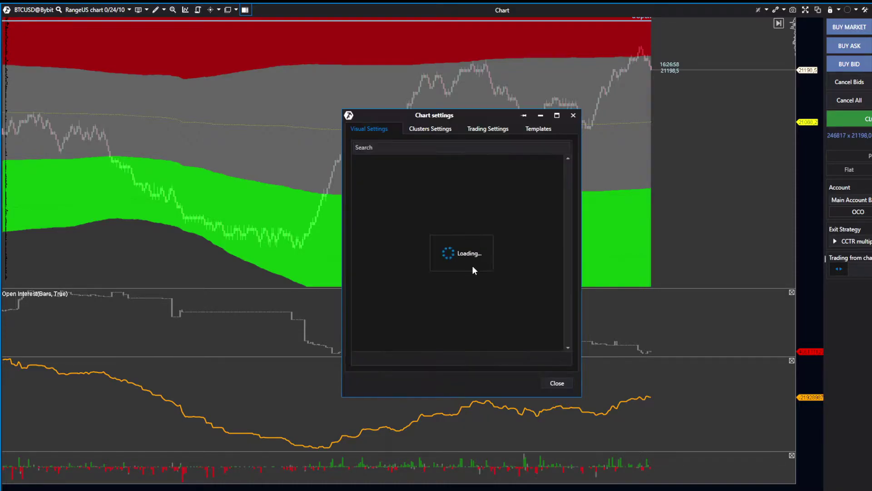
left_click(573, 115)
right_click(490, 165)
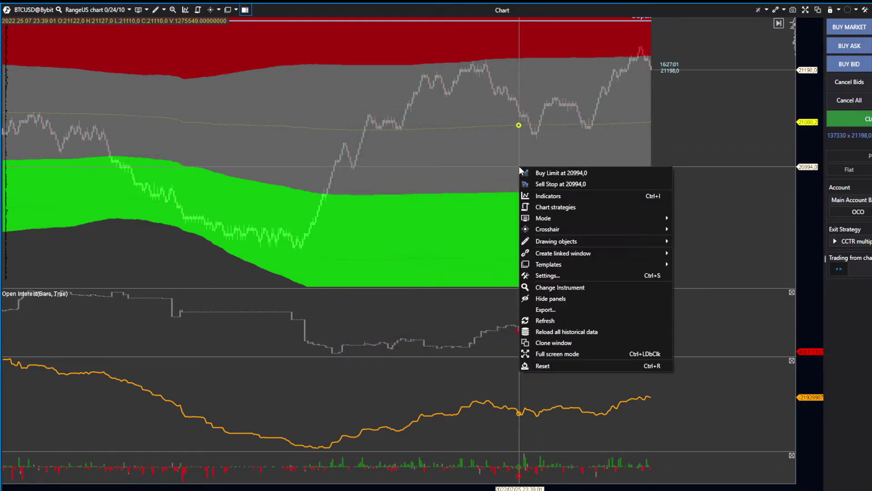
left_click(543, 195)
left_click_drag(474, 119, 205, 22)
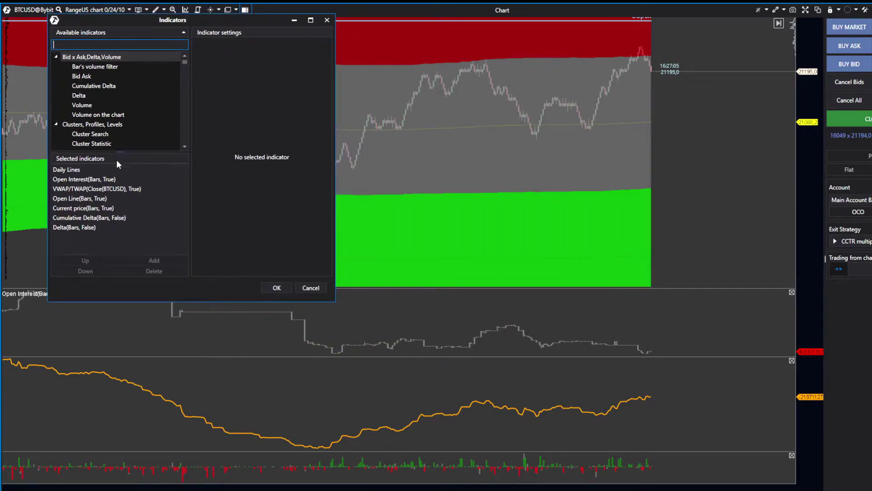
left_click(73, 180)
left_click(73, 189)
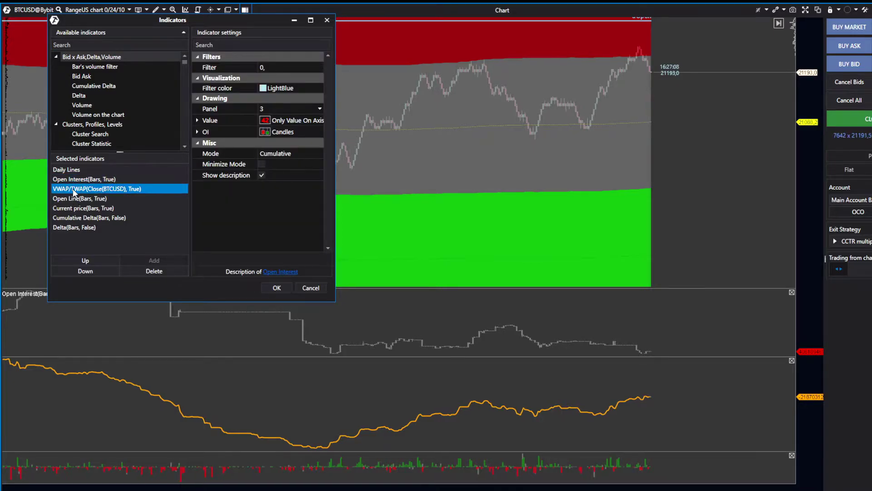
left_click(75, 227)
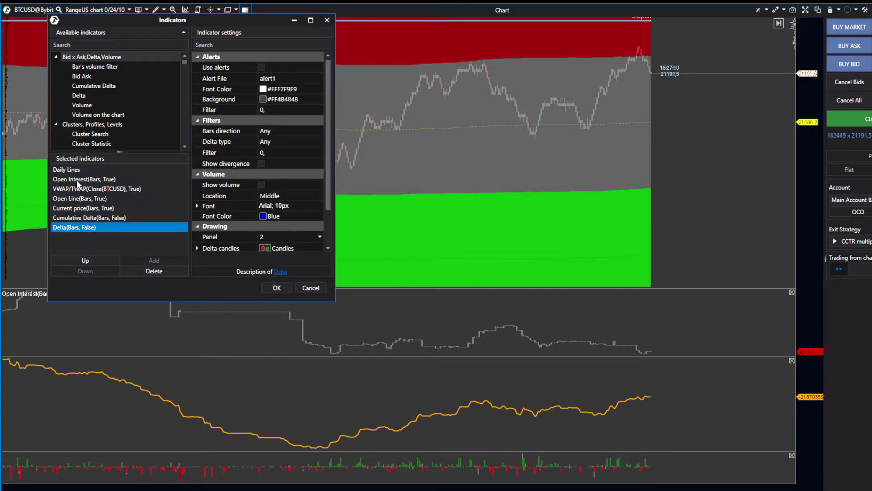
left_click(86, 179)
left_click(94, 43)
type("open")
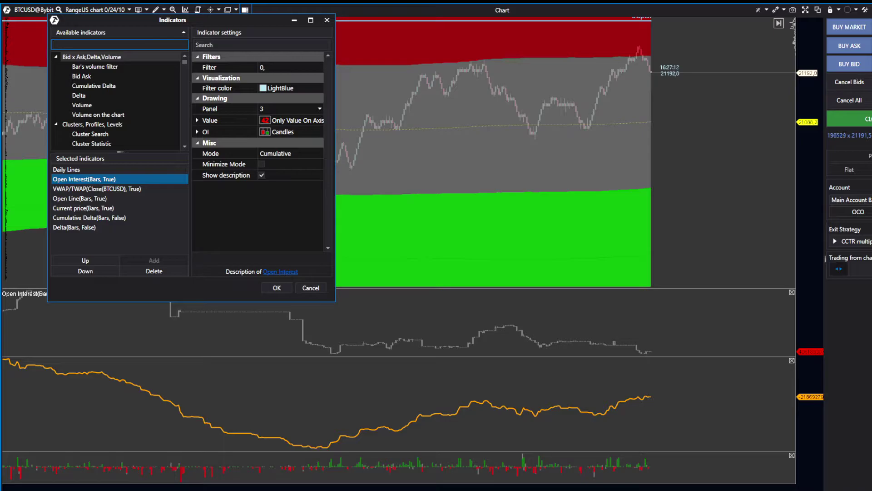
type(" int")
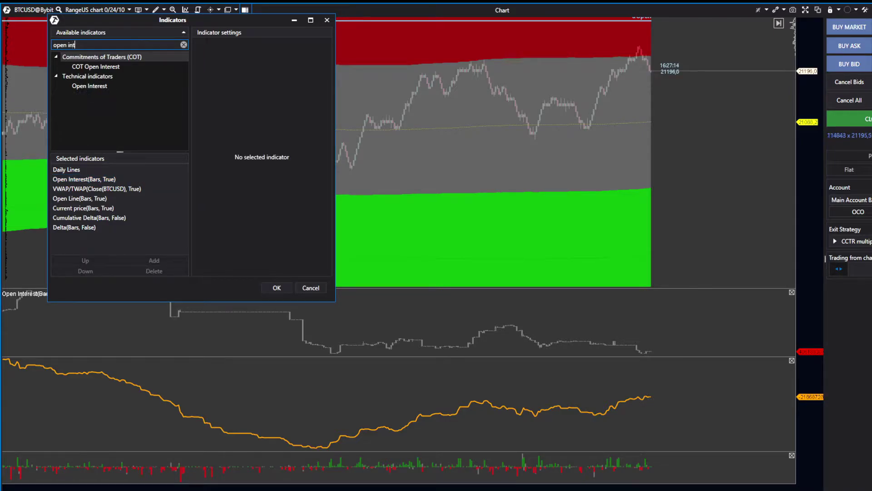
left_click(88, 85)
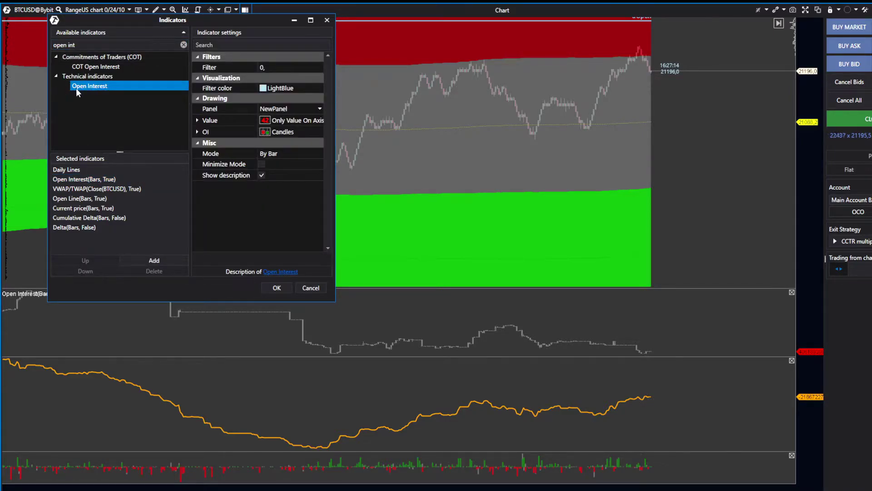
left_click(151, 262)
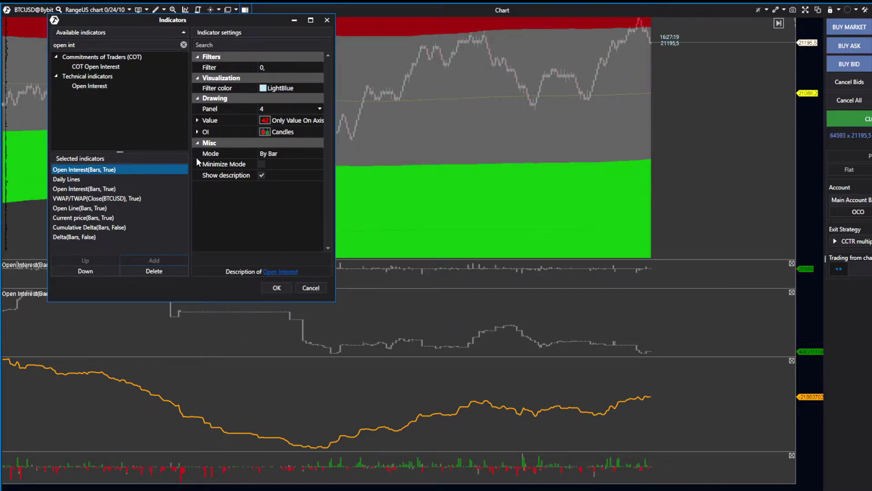
left_click(285, 154)
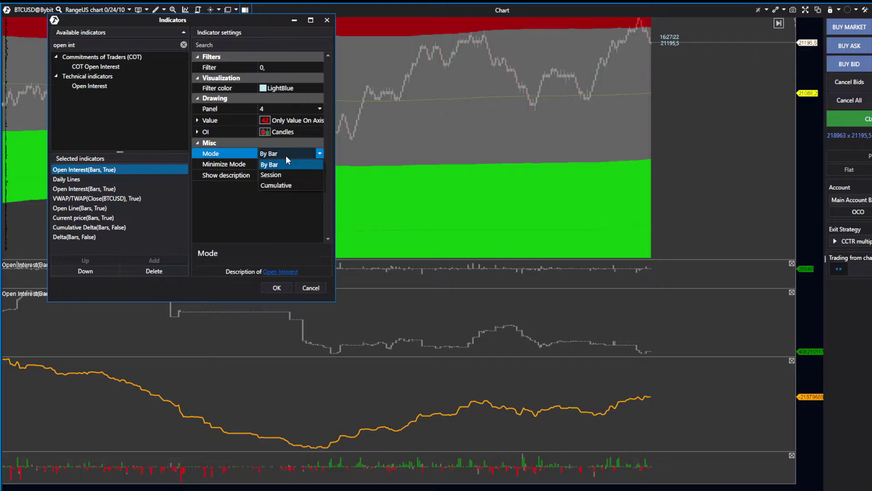
left_click(282, 185)
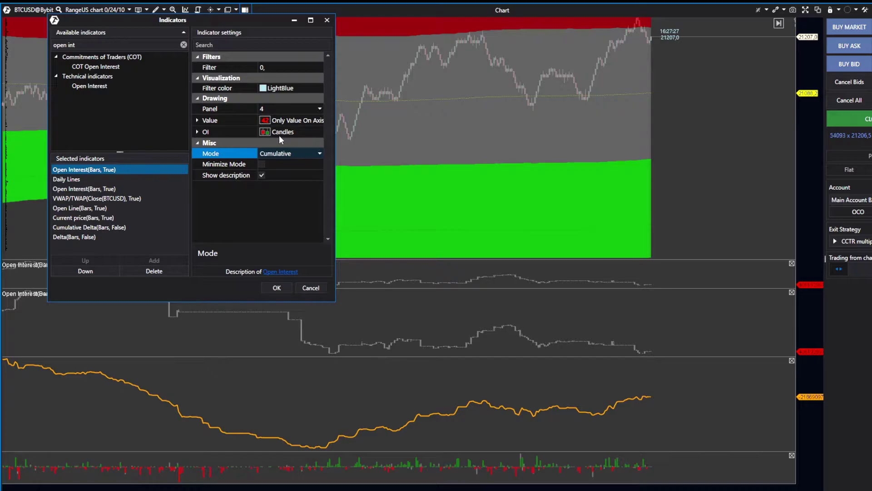
left_click(197, 131)
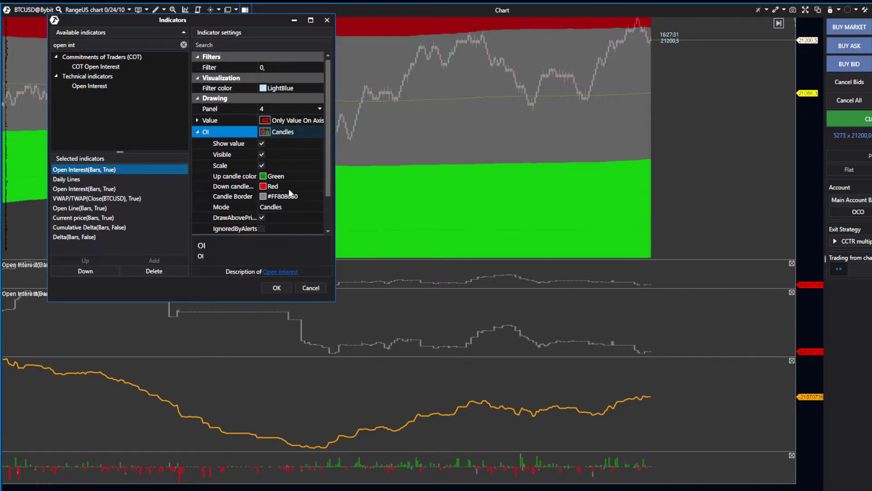
left_click(198, 132)
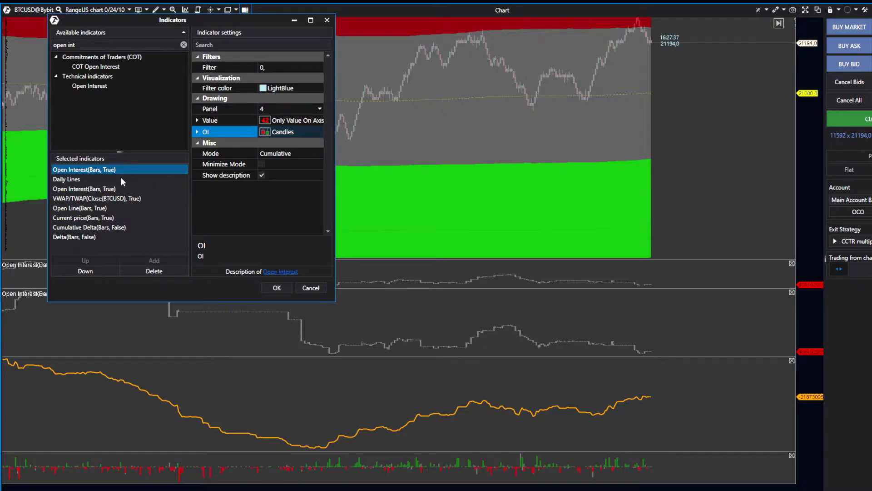
left_click(152, 269)
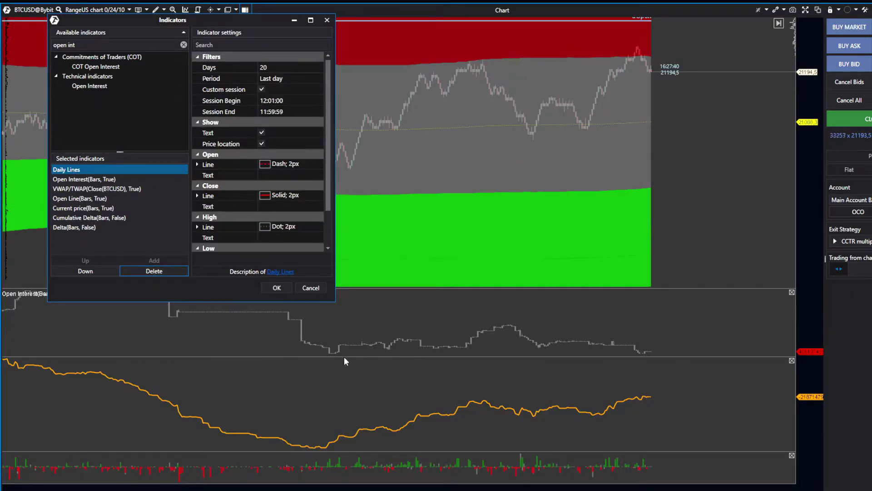
left_click(108, 189)
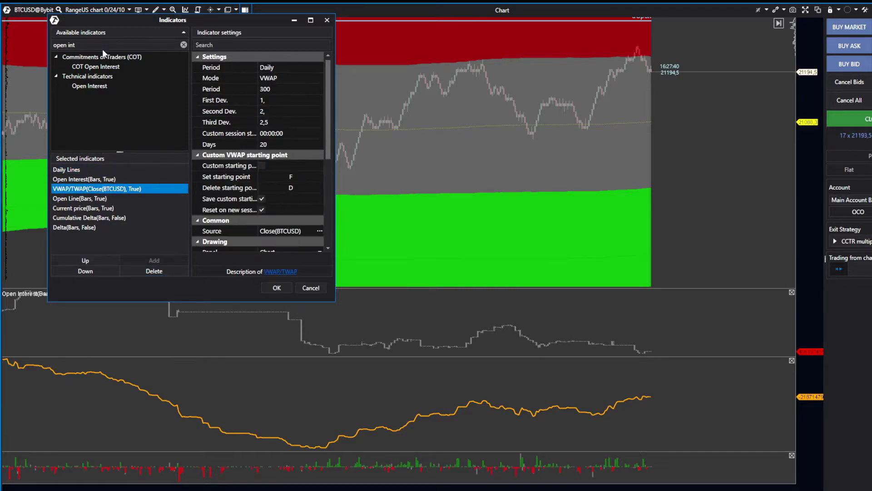
left_click(71, 44)
Search 'vwa' and add a second VWAP/TWAP indicator to the chart
key("ctrl+a")
type("vwa")
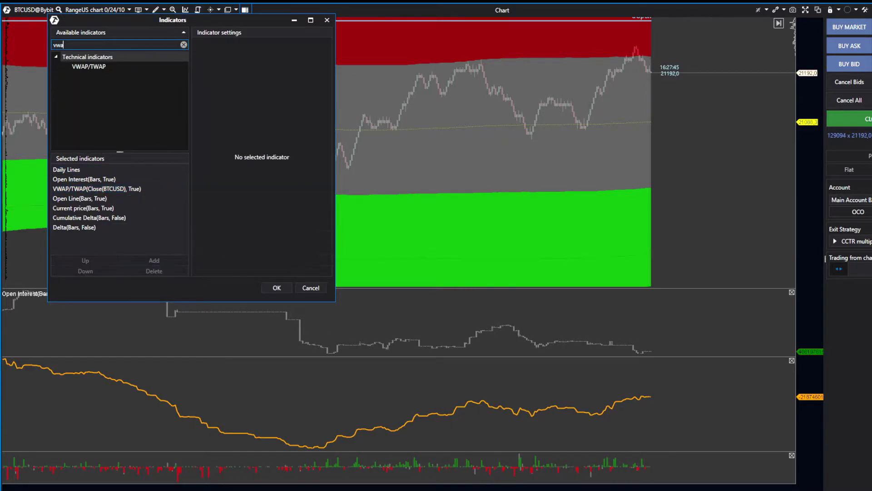
left_click(93, 66)
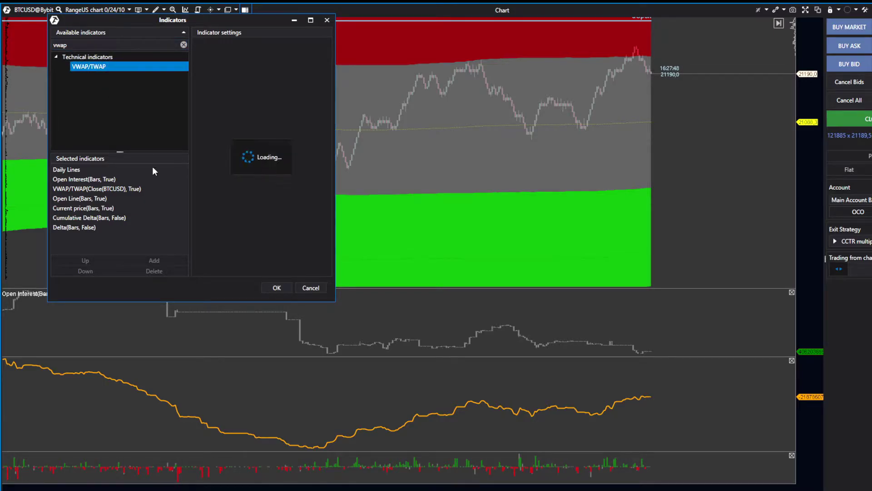
left_click(140, 261)
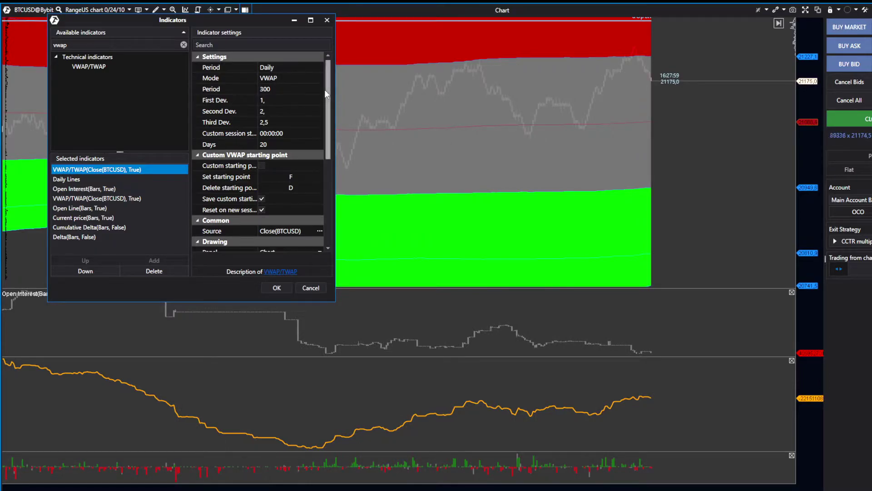
scroll(329, 92, "down", 1)
left_click_drag(329, 96, 318, 173)
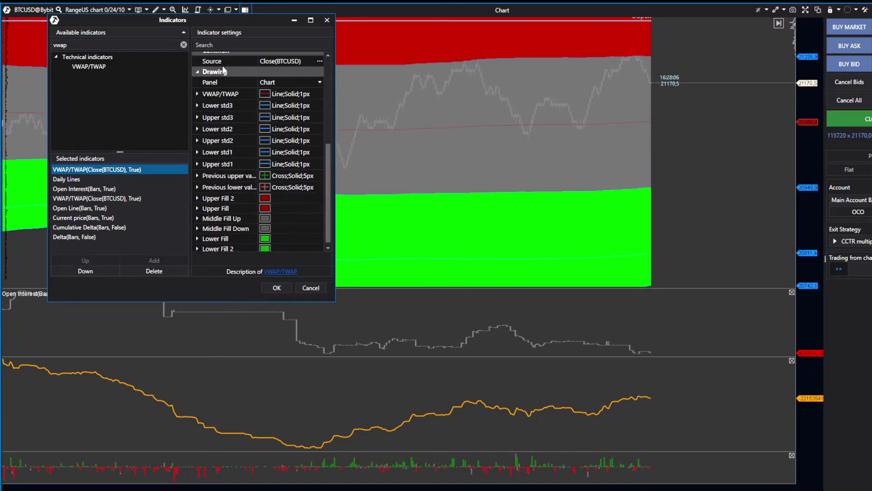
scroll(326, 148, "up", 2)
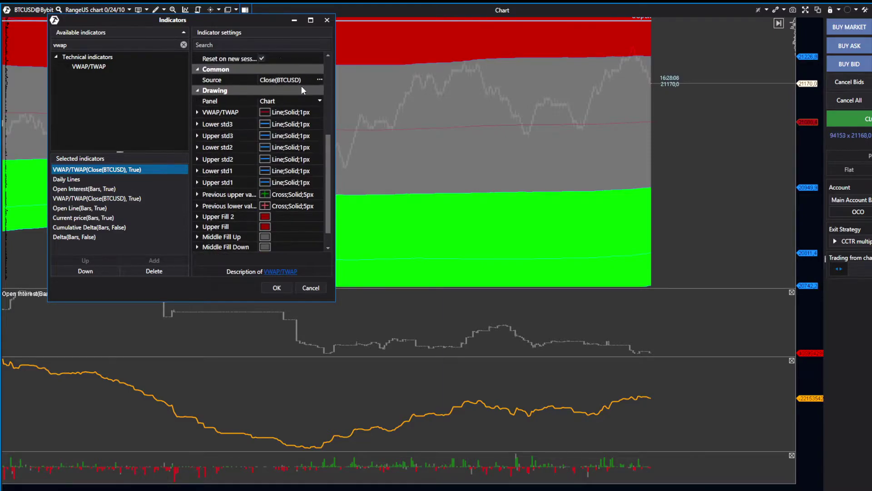
scroll(329, 145, "down", 2)
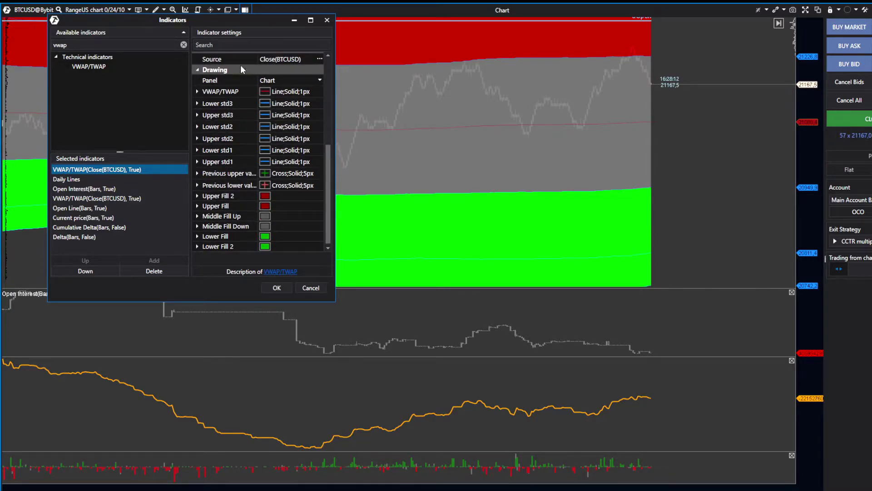
Make the main VWAP/TWAP line orange
left_click(198, 91)
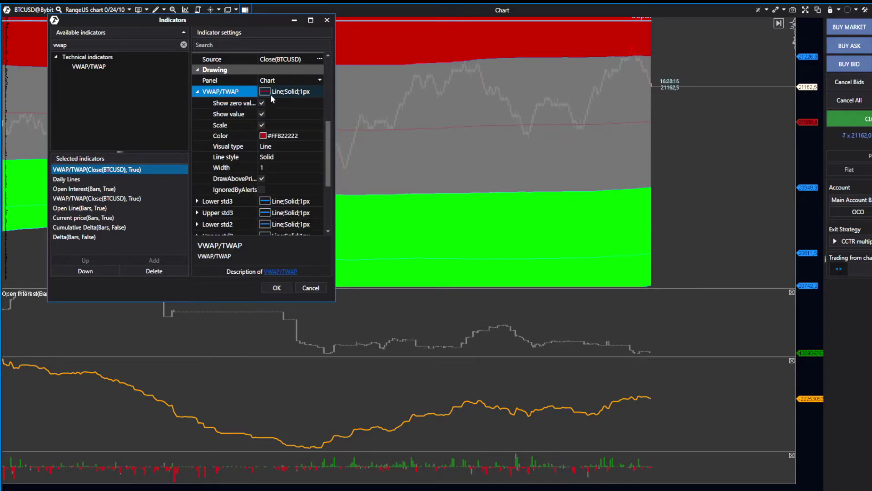
left_click(272, 136)
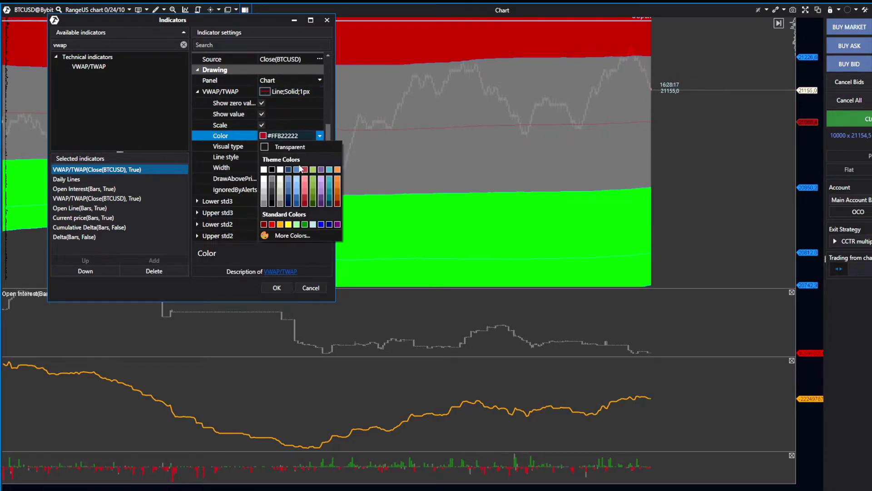
left_click(334, 172)
left_click(198, 91)
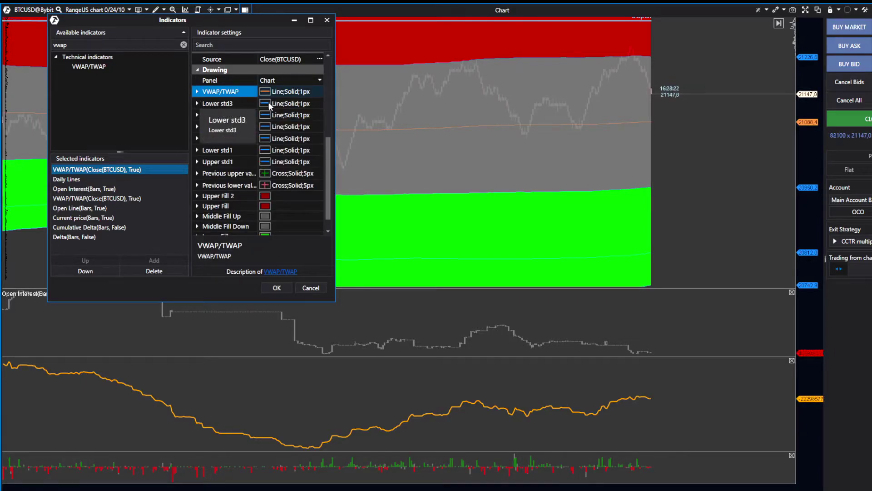
Hide the Lower std3 line, then cancel the Indicators window discarding the extra VWAP
left_click(198, 103)
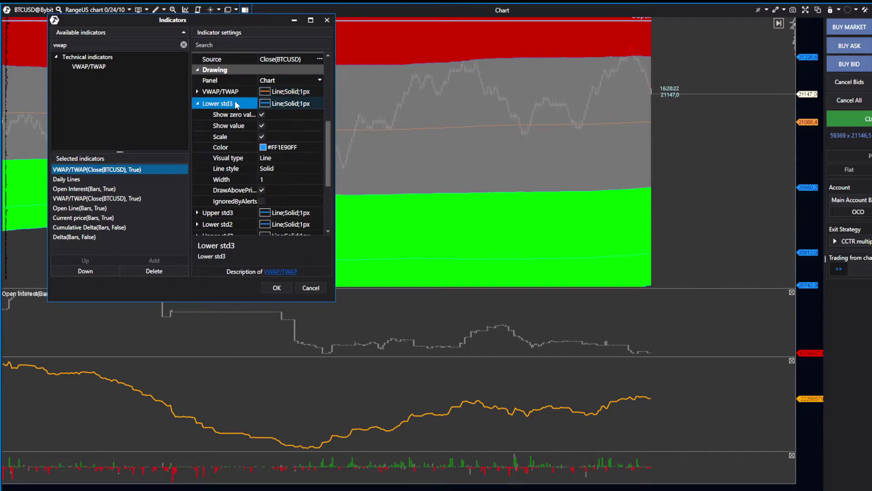
left_click(271, 157)
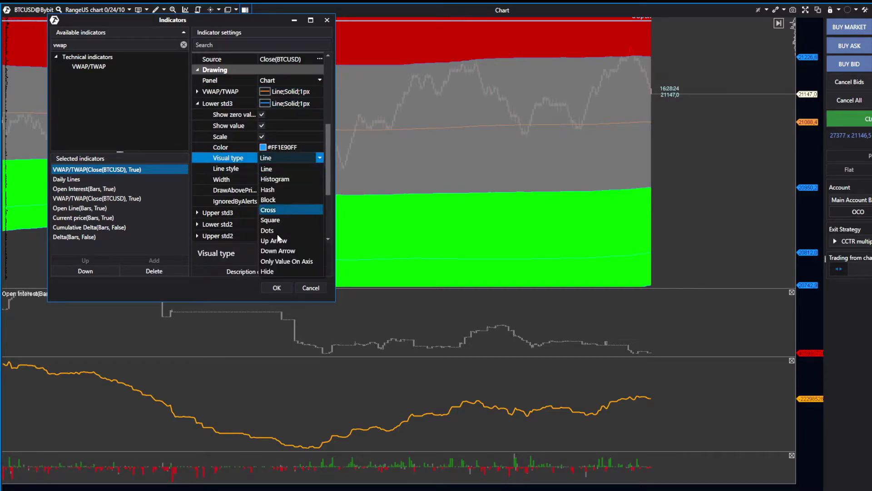
left_click(274, 270)
left_click(197, 102)
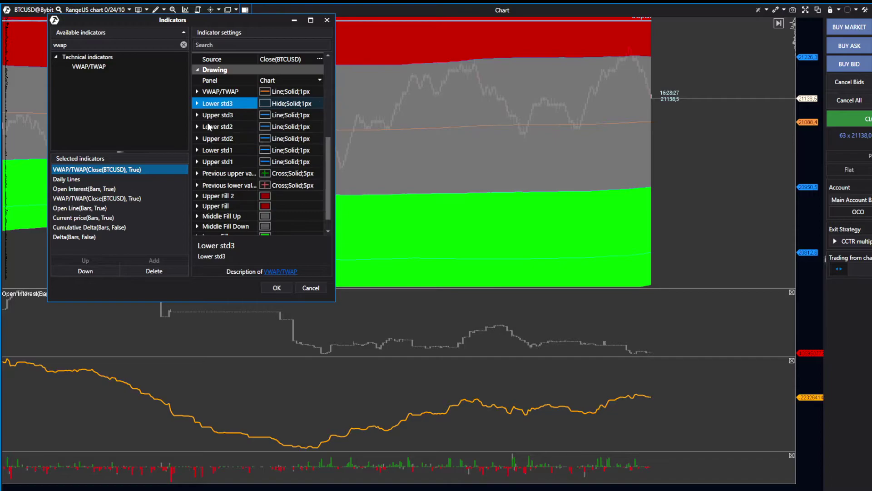
scroll(207, 124, "down", 1)
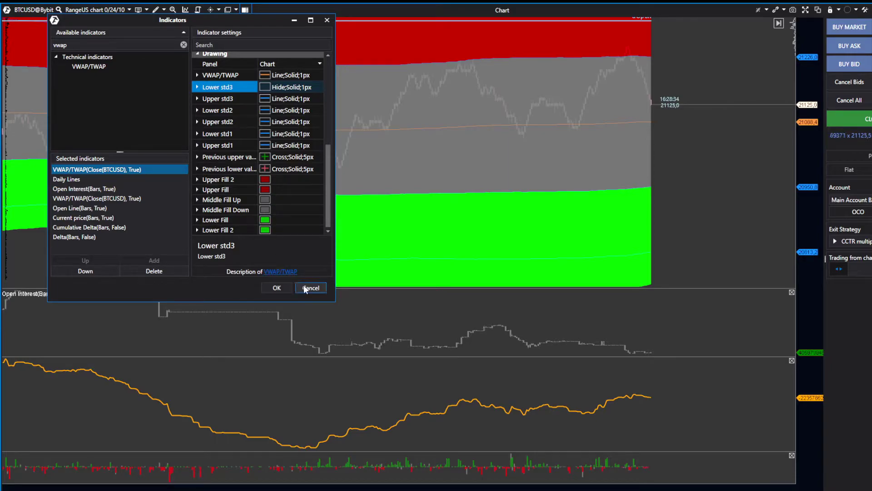
left_click(277, 287)
Reopen the Indicators window and select the VWAP/TWAP indicator
right_click(339, 124)
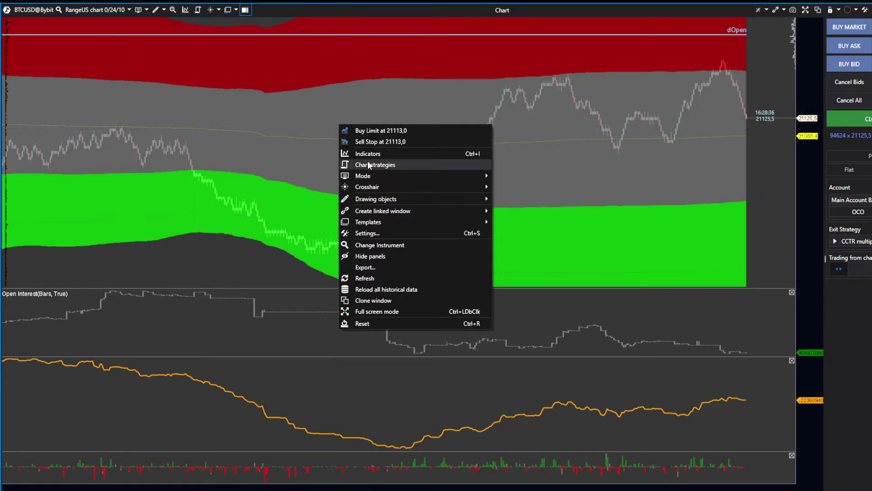
left_click(364, 154)
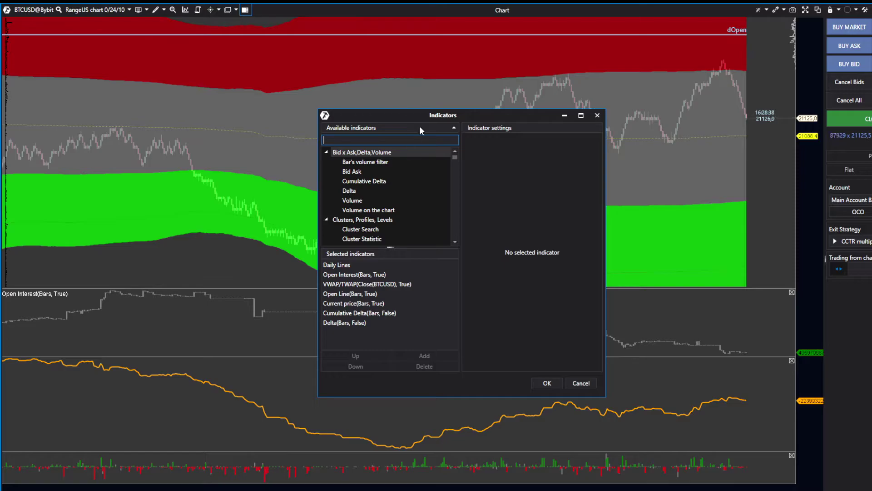
left_click_drag(407, 117, 290, 65)
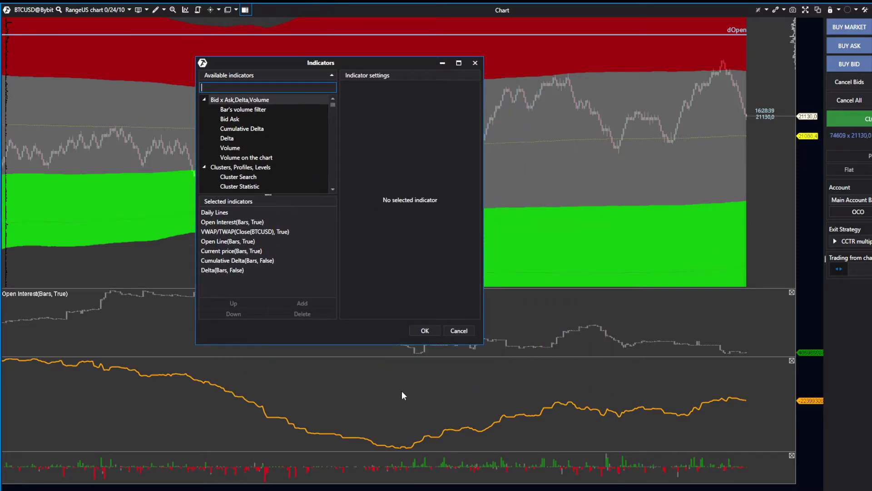
left_click(238, 233)
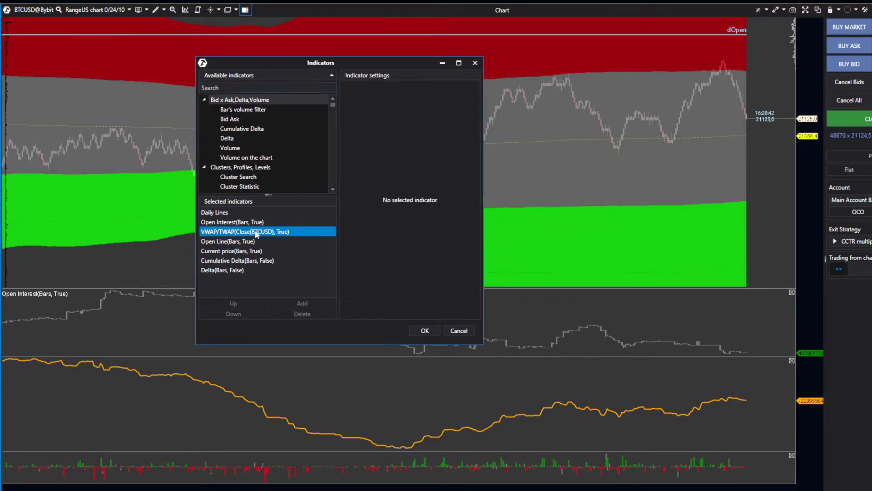
Turn off visibility of the Upper Fill, Middle Fill Up and Middle Fill Down bands
scroll(403, 247, "down", 5)
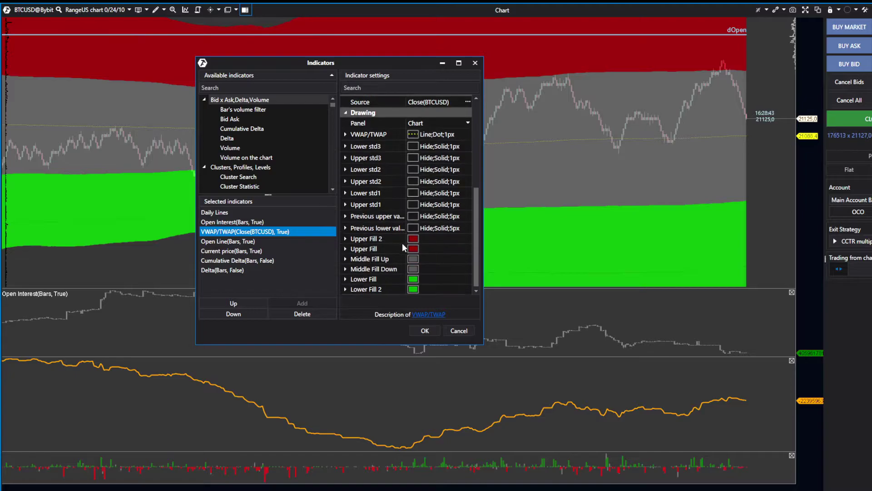
left_click(352, 238)
scroll(426, 250, "down", 3)
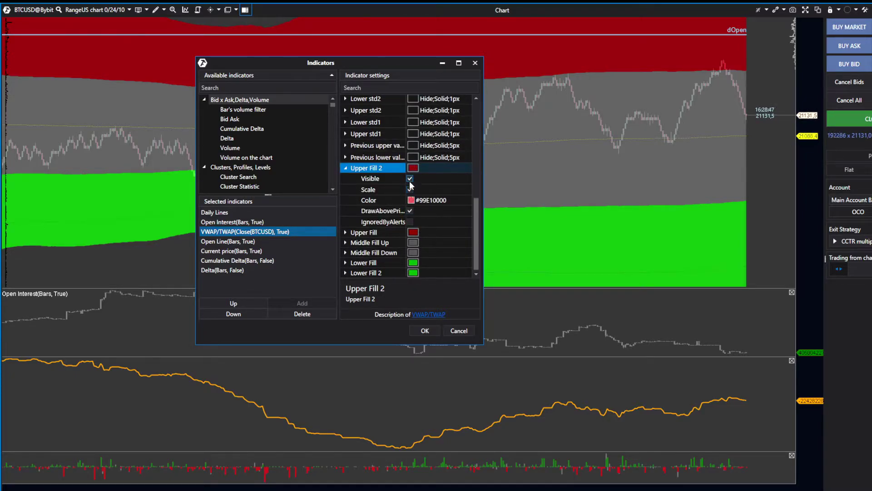
scroll(399, 191, "up", 2)
left_click(346, 191)
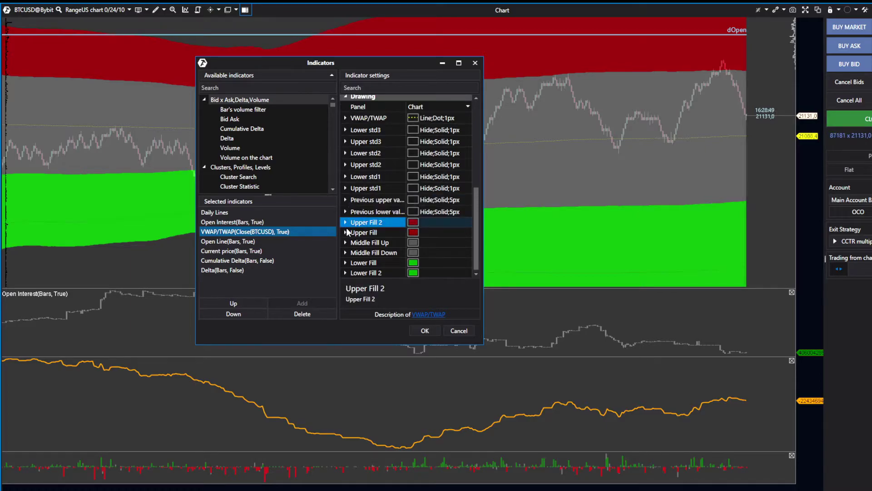
left_click(347, 231)
left_click(409, 242)
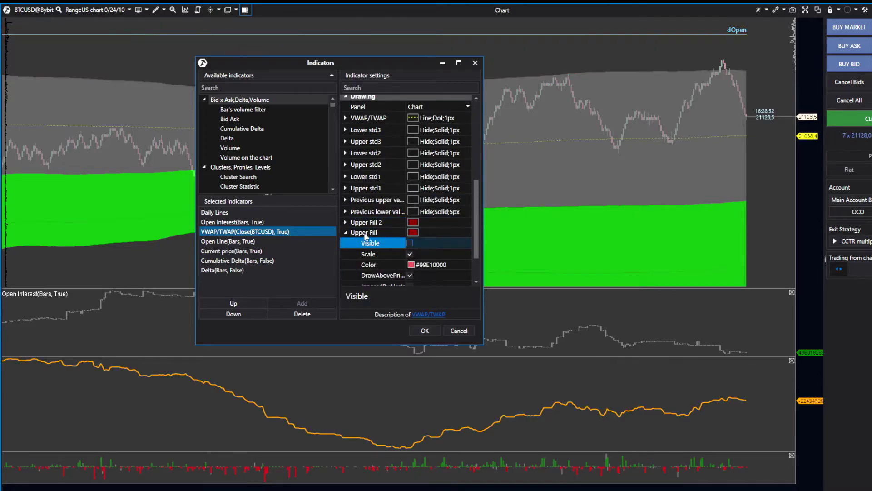
double_click(377, 232)
double_click(358, 242)
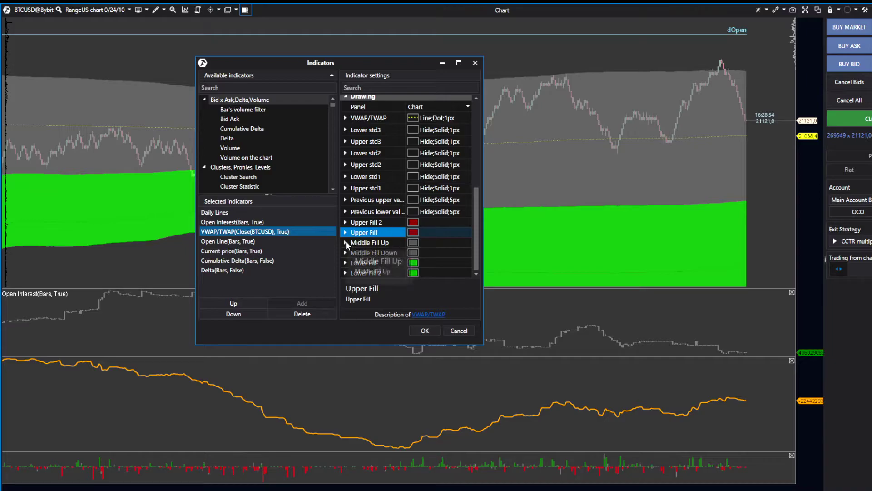
left_click(410, 252)
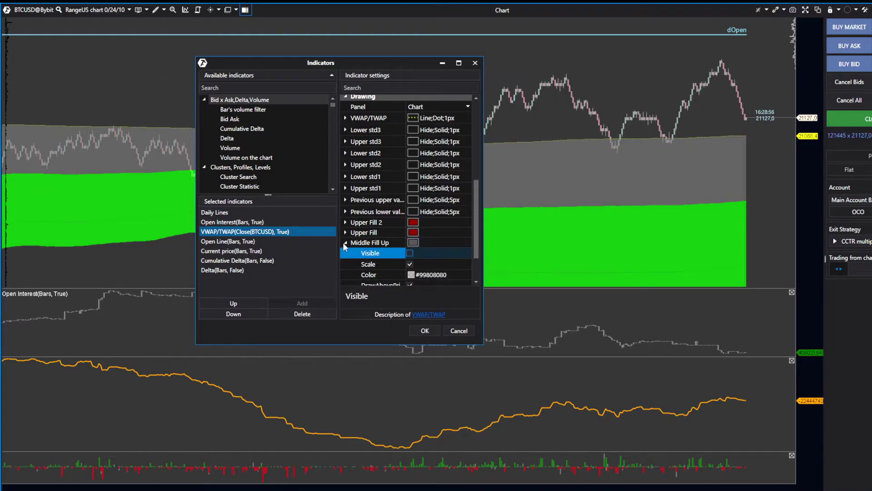
double_click(365, 242)
double_click(359, 252)
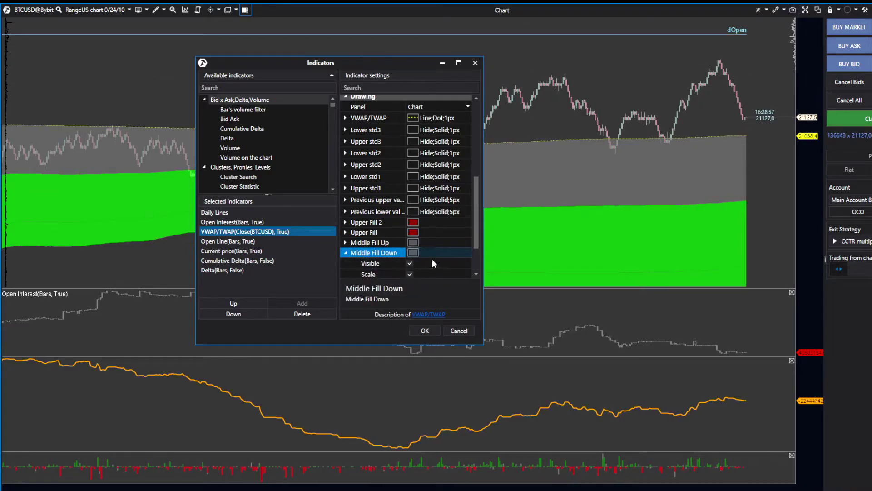
double_click(381, 240)
double_click(381, 230)
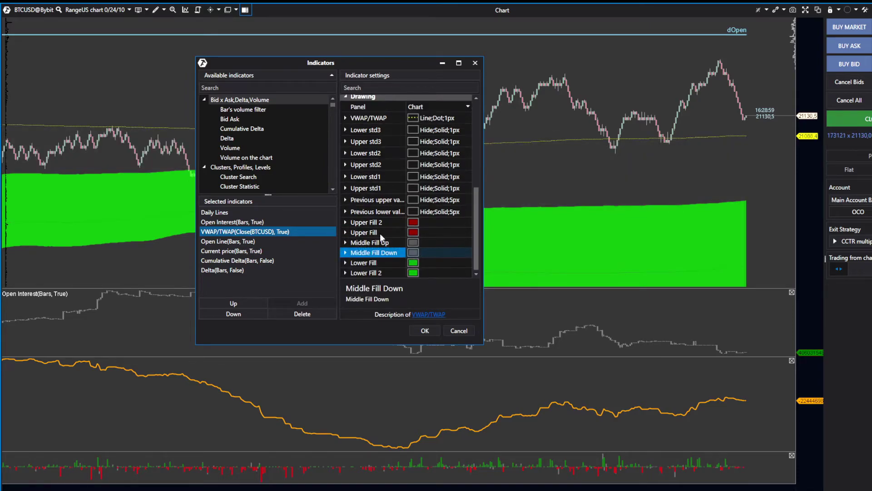
Turn off visibility of the green Lower Fill and Lower Fill 2 bands
double_click(357, 262)
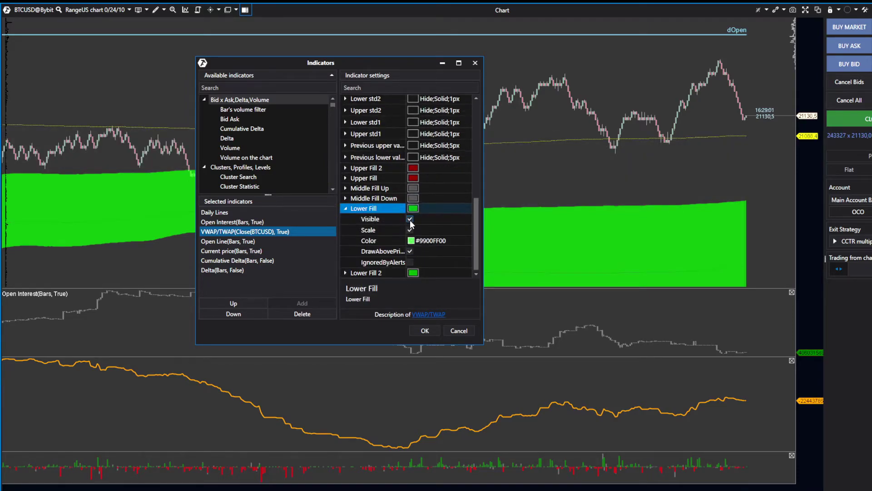
left_click(354, 219)
left_click(351, 218)
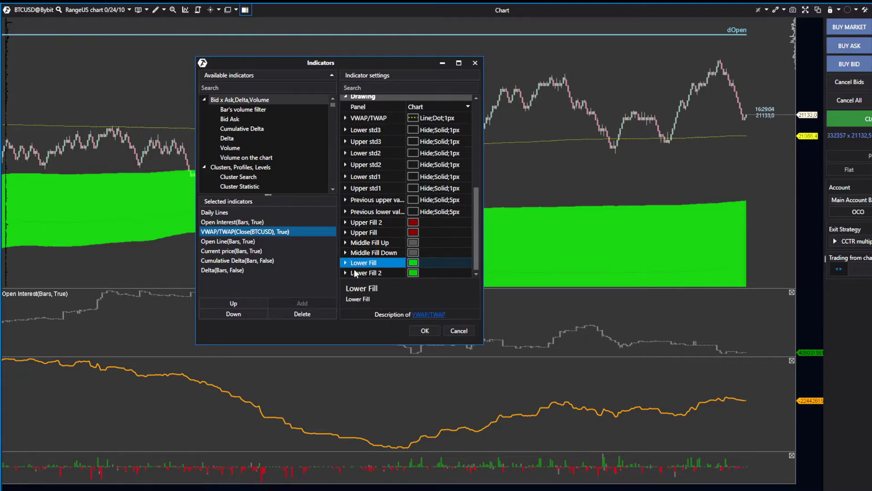
double_click(356, 272)
left_click(407, 232)
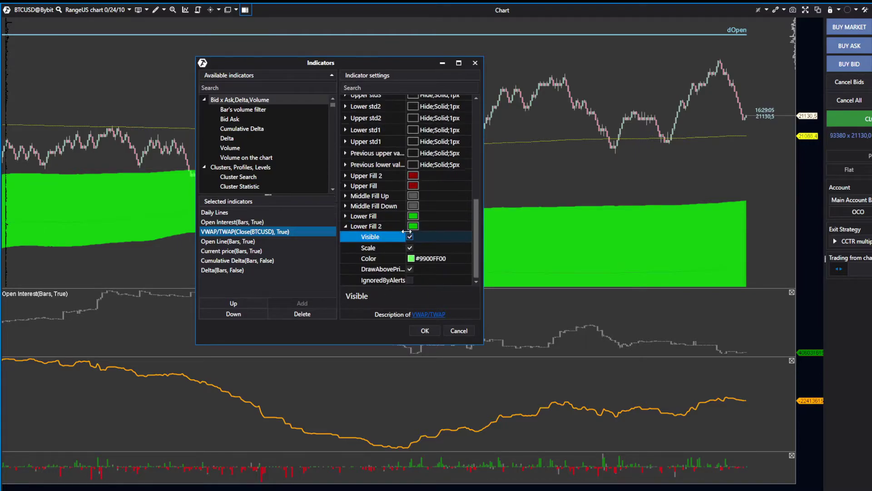
left_click(409, 236)
left_click(353, 226)
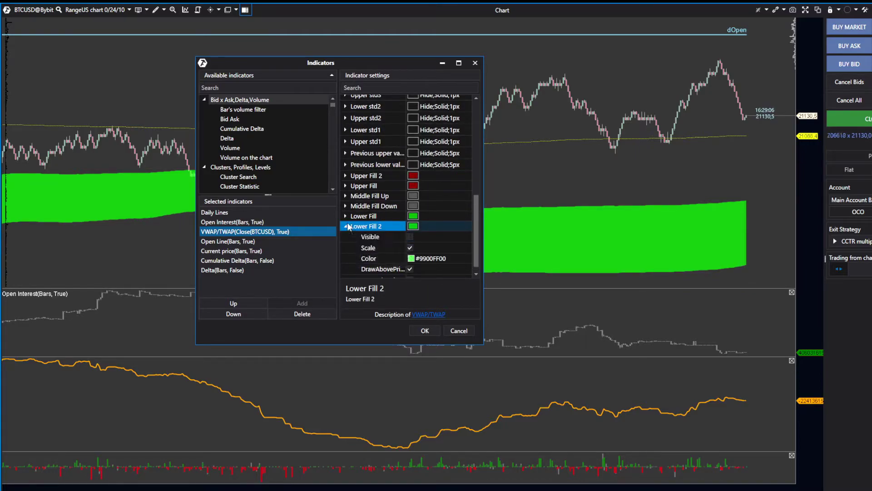
double_click(361, 216)
left_click(410, 226)
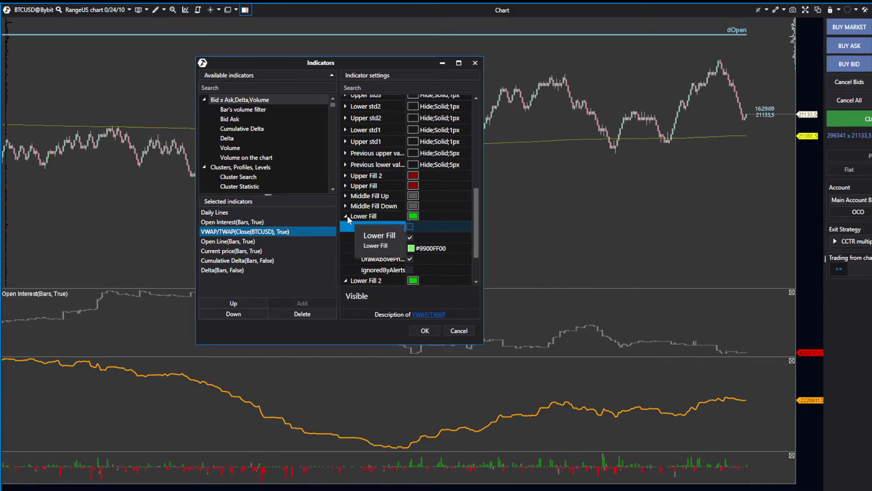
double_click(359, 216)
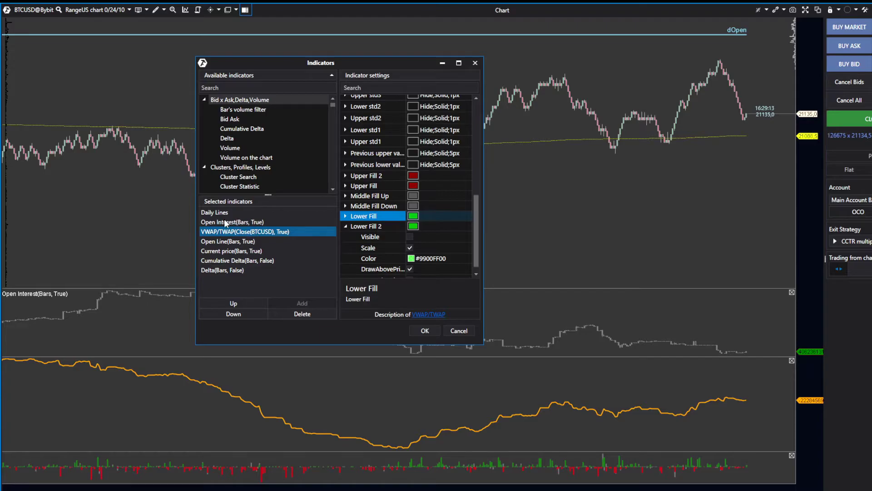
left_click(229, 270)
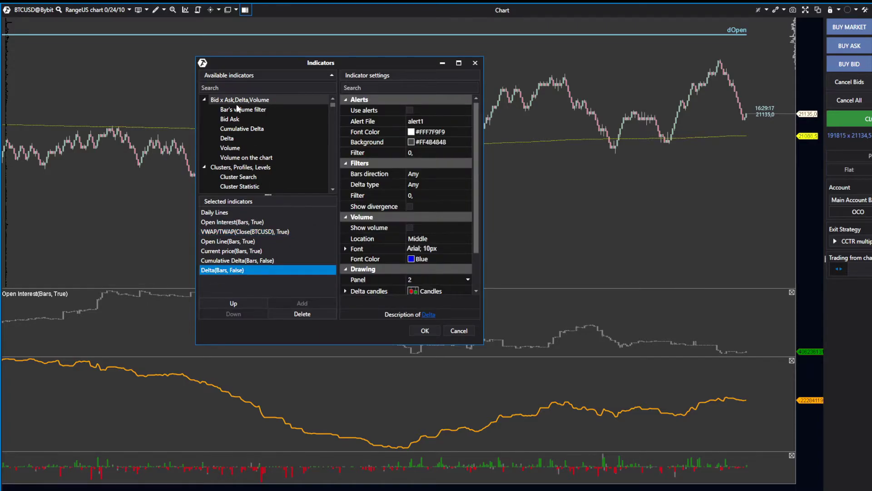
Filter indicators by 'delta' and add the Delta indicator to the chart
left_click(232, 88)
type("delat")
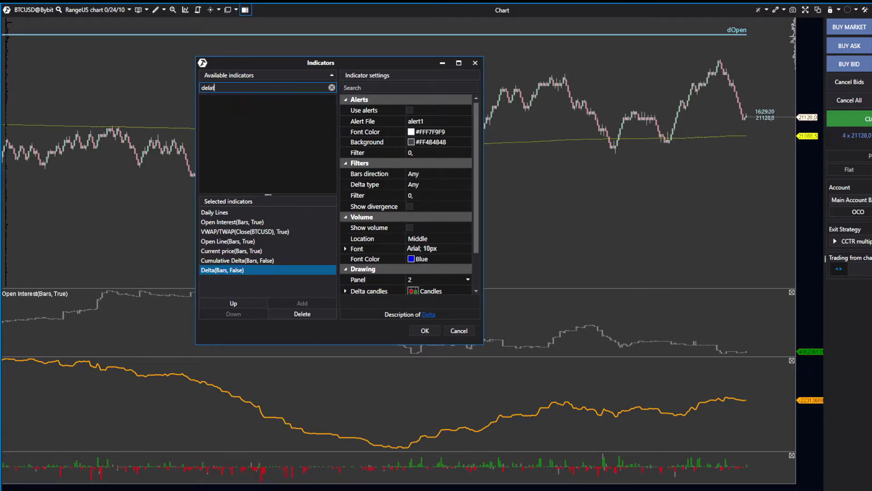
key("BackSpace")
key("BackSpace")
type("lta")
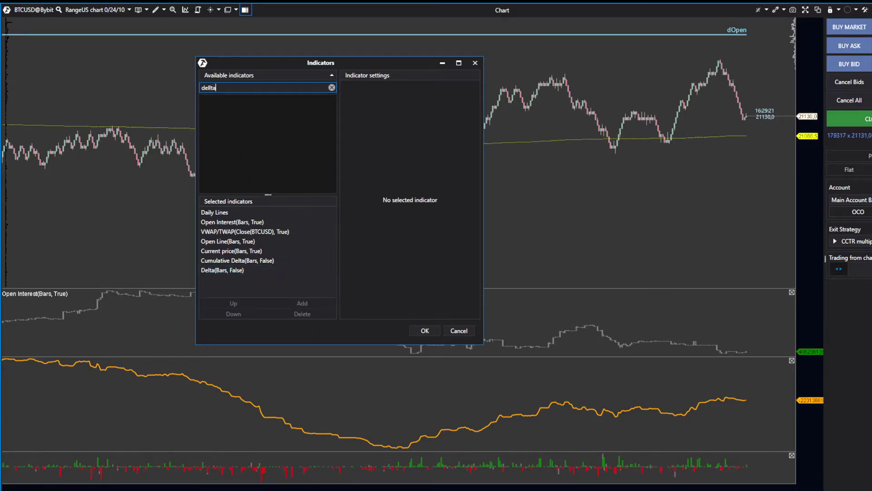
key("BackSpace")
key("BackSpace")
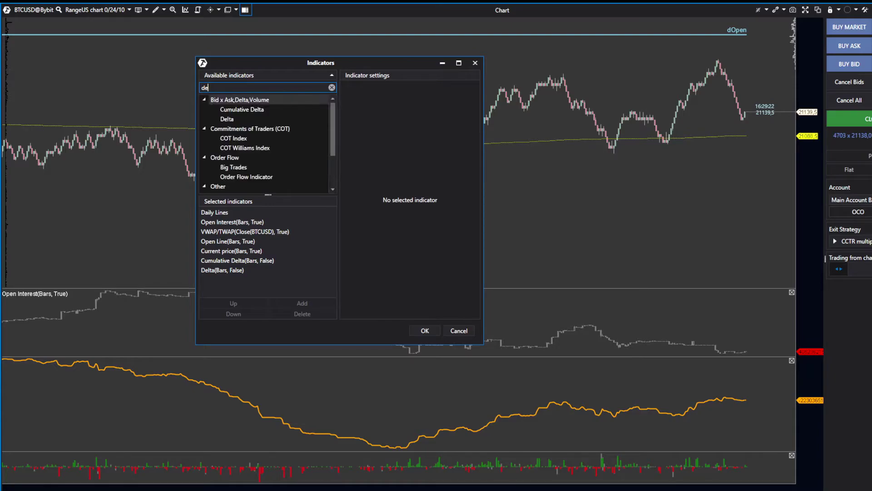
type("ta")
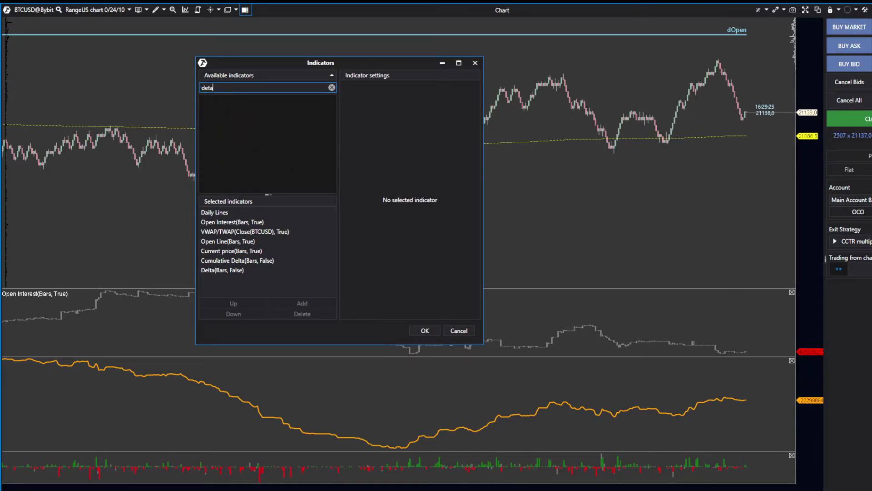
key("BackSpace")
key("BackSpace")
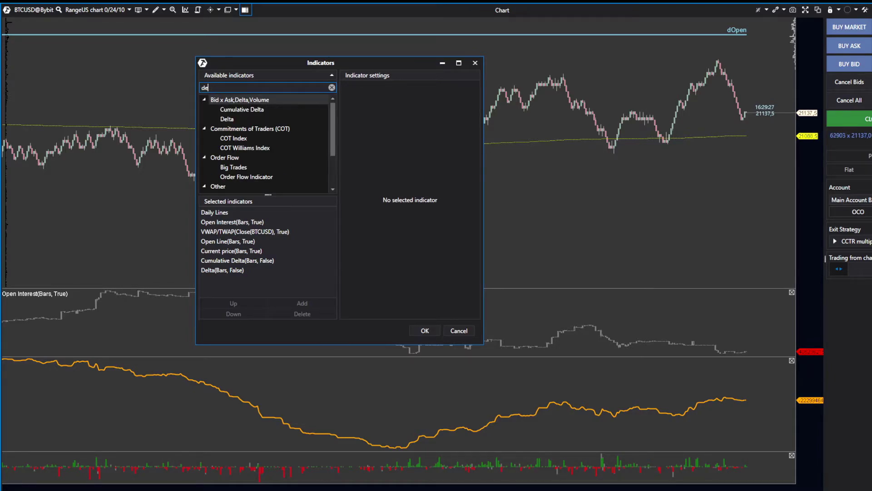
type("lta")
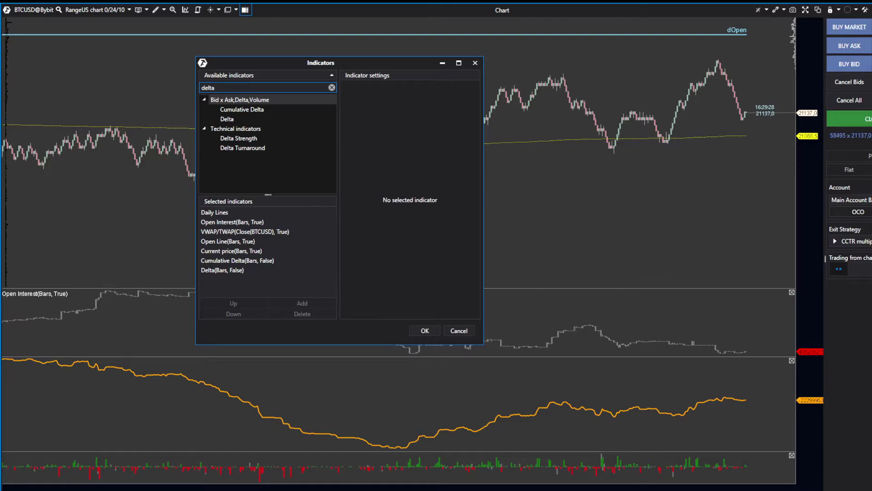
left_click(233, 119)
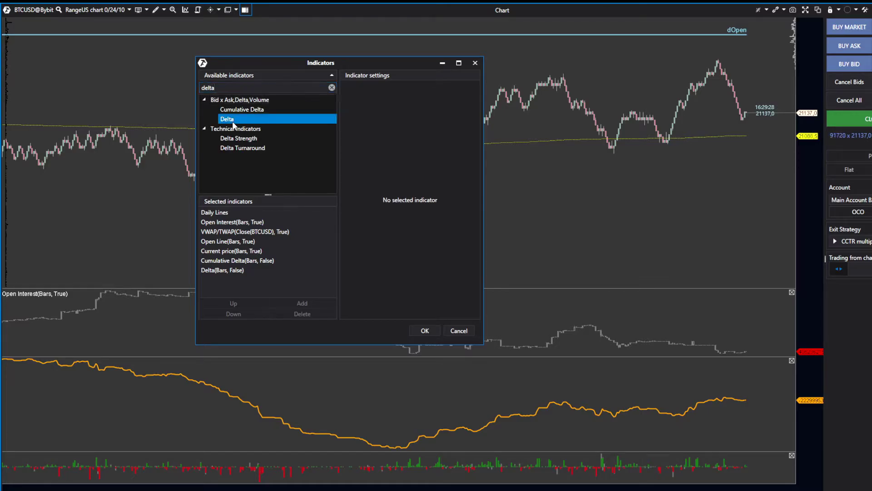
left_click(310, 299)
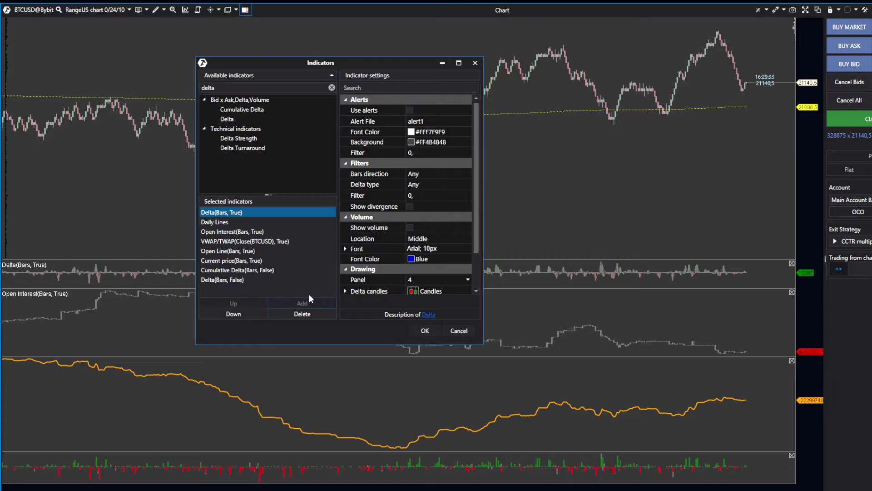
Switch the new Delta to High/Low mode, then delete Delta(Bars, True) again
scroll(405, 203, "down", 2)
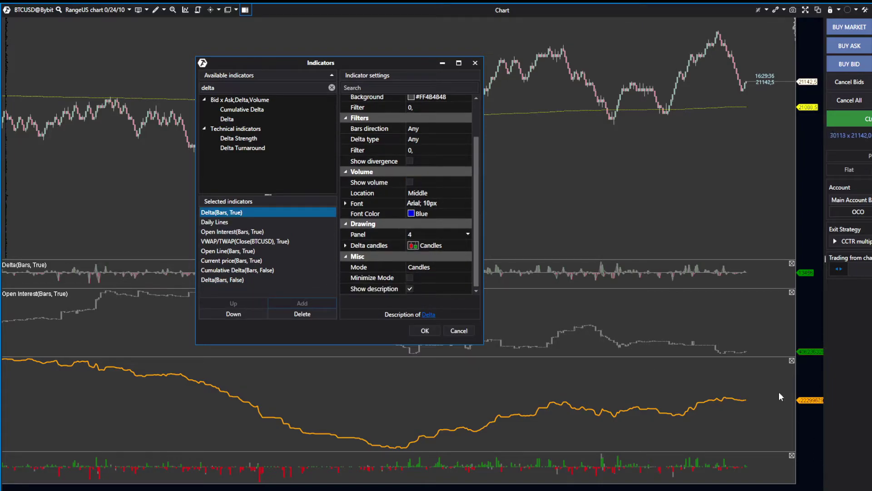
left_click(428, 268)
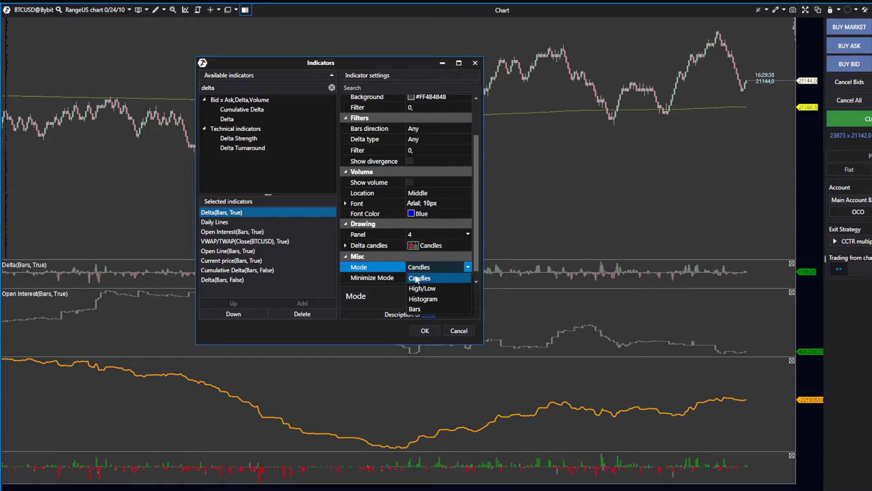
left_click(429, 291)
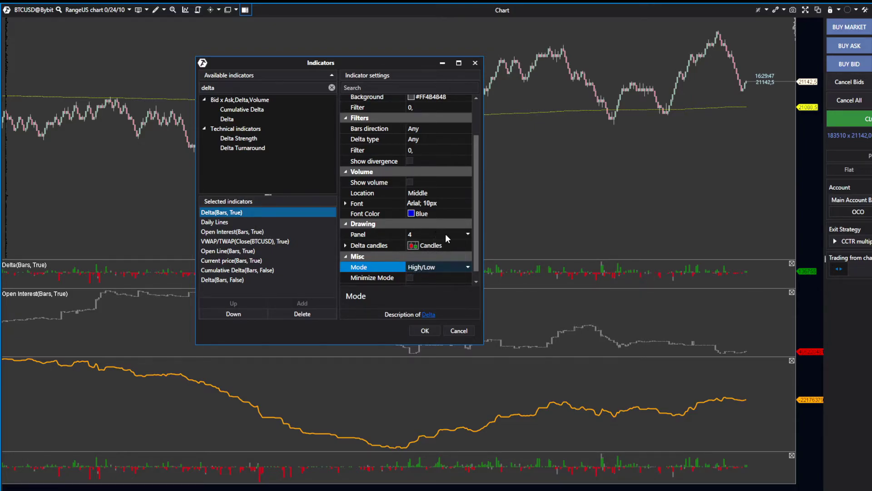
scroll(447, 205, "up", 2)
scroll(419, 224, "down", 3)
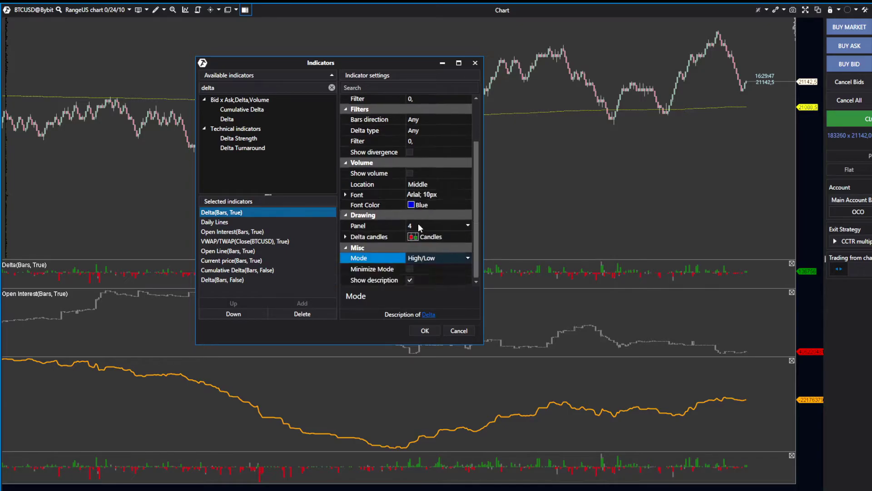
scroll(418, 222, "up", 3)
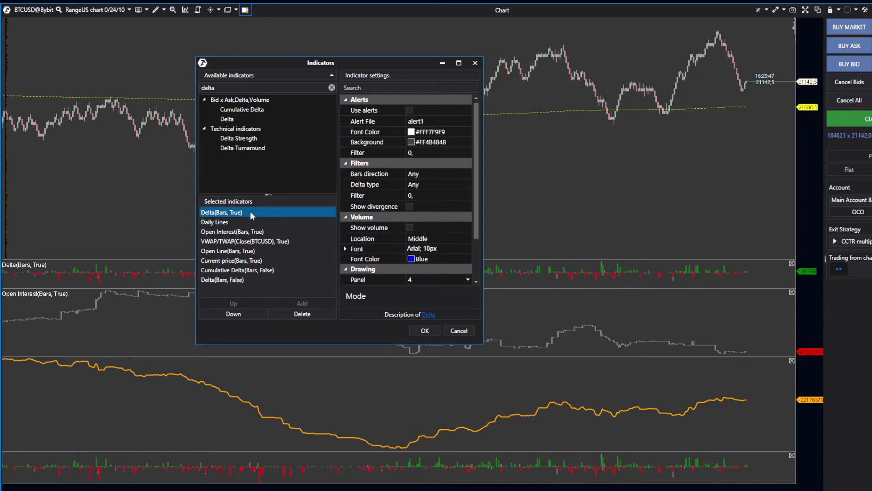
left_click(313, 316)
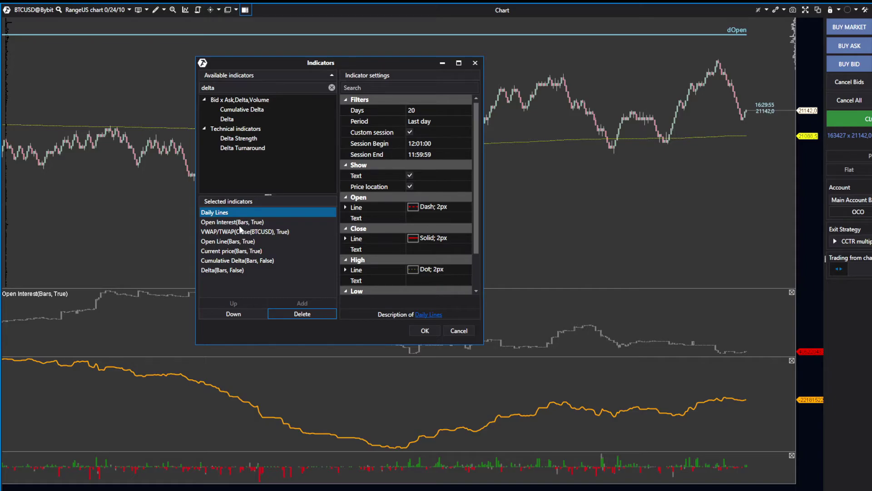
Re-filter by 'delta' and add Cumulative Delta from Bid x Ask, Delta, Volume
left_click(237, 261)
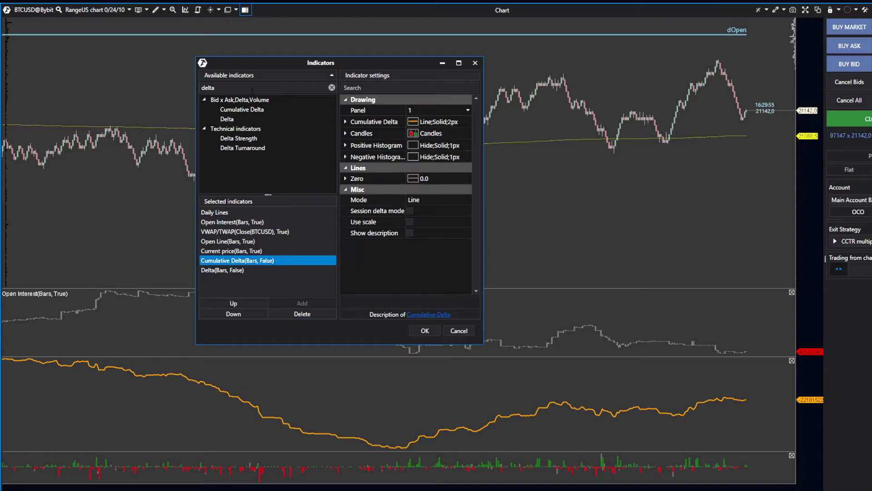
left_click(253, 88)
key("BackSpace")
key("BackSpace")
key("BackSpace")
key("BackSpace")
key("BackSpace")
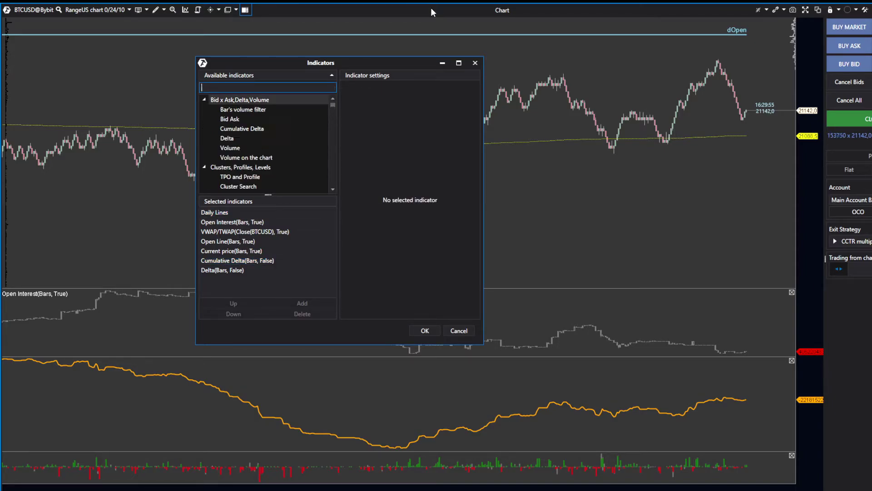
type("elta")
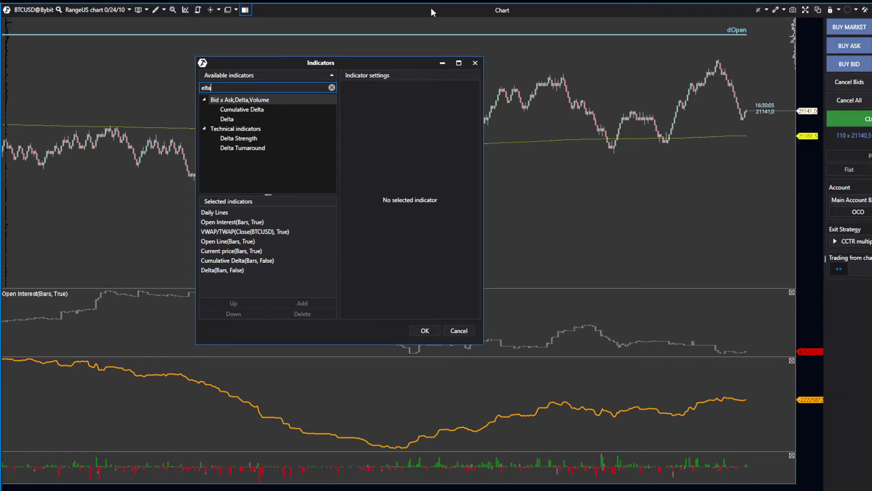
left_click(265, 109)
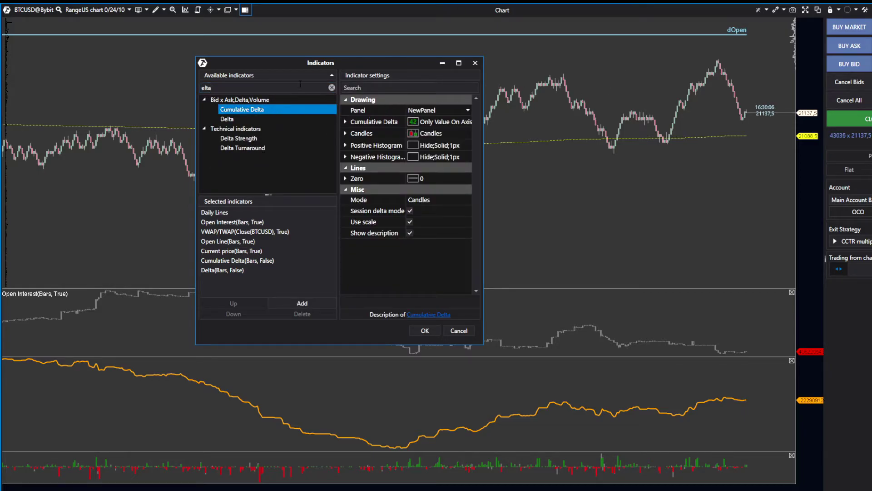
left_click(310, 303)
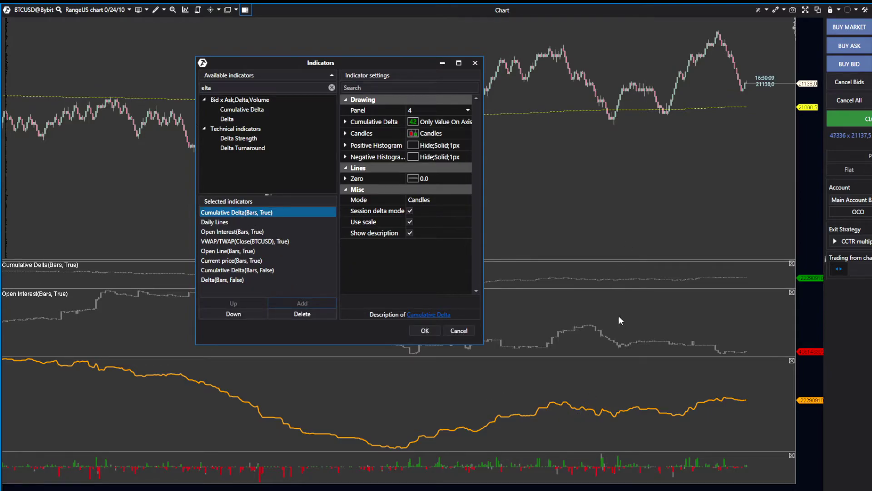
Set the Cumulative Delta Mode to Line and colour the line orange
left_click(422, 203)
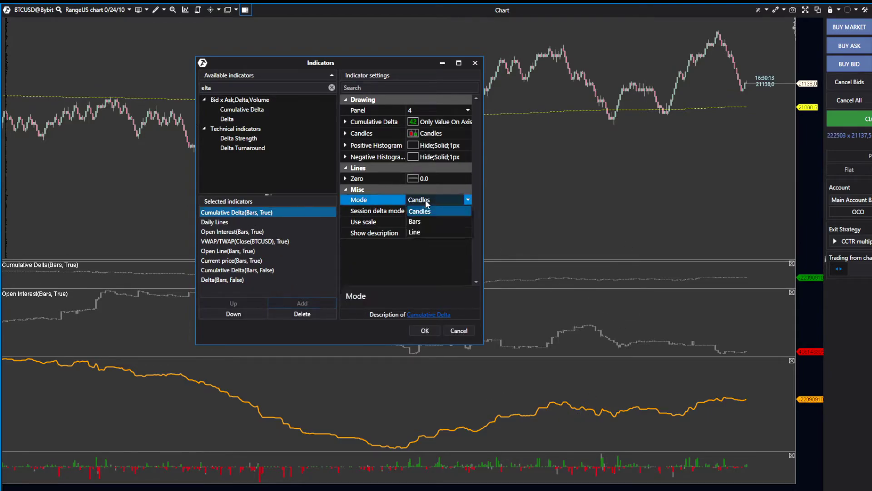
left_click(420, 221)
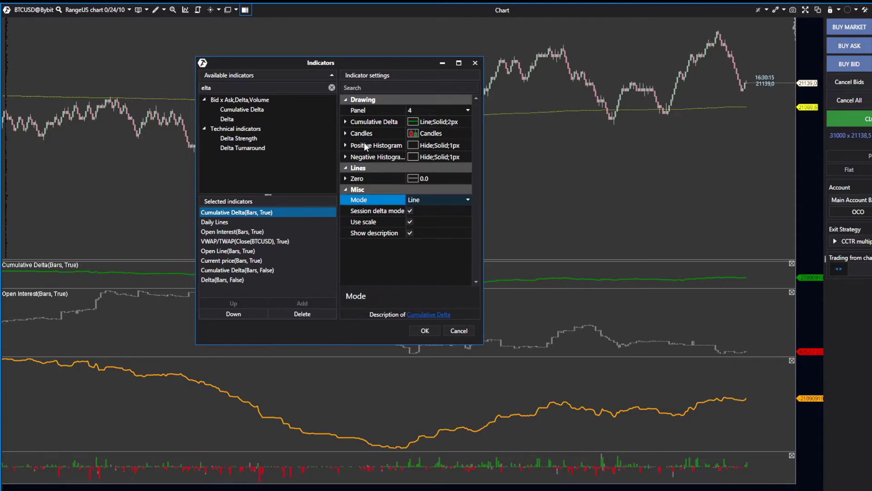
left_click(346, 121)
left_click(433, 166)
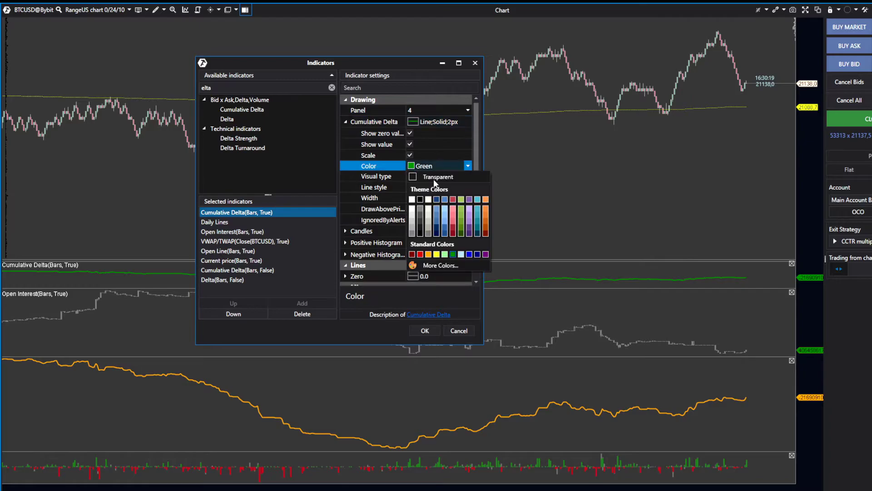
left_click(486, 199)
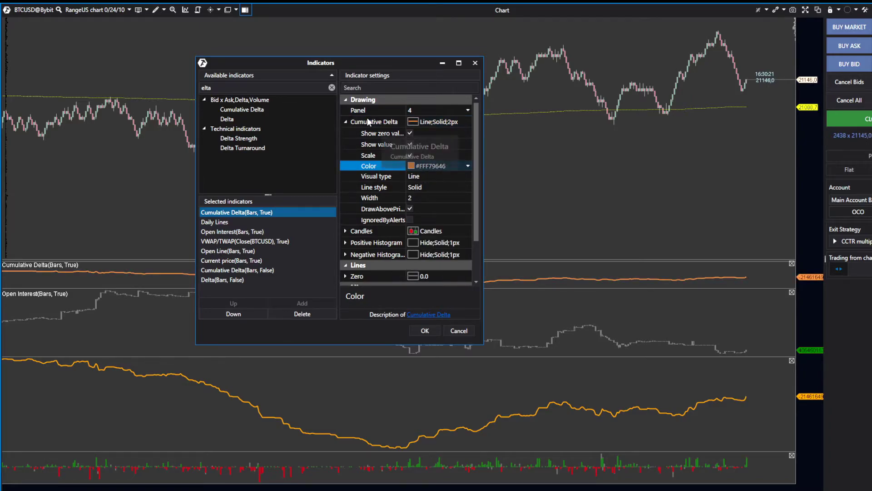
Keep the Cumulative Delta line at width 2 with Solid line style
left_click(429, 197)
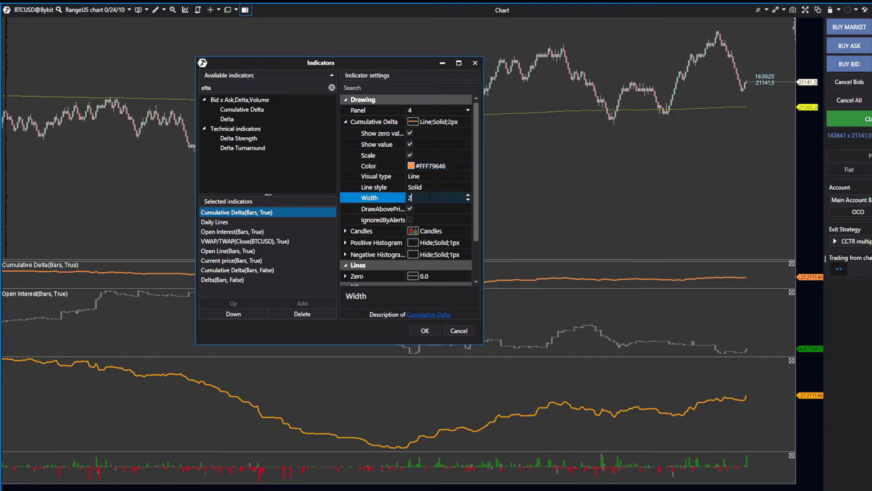
left_click(467, 196)
left_click(467, 200)
left_click(467, 199)
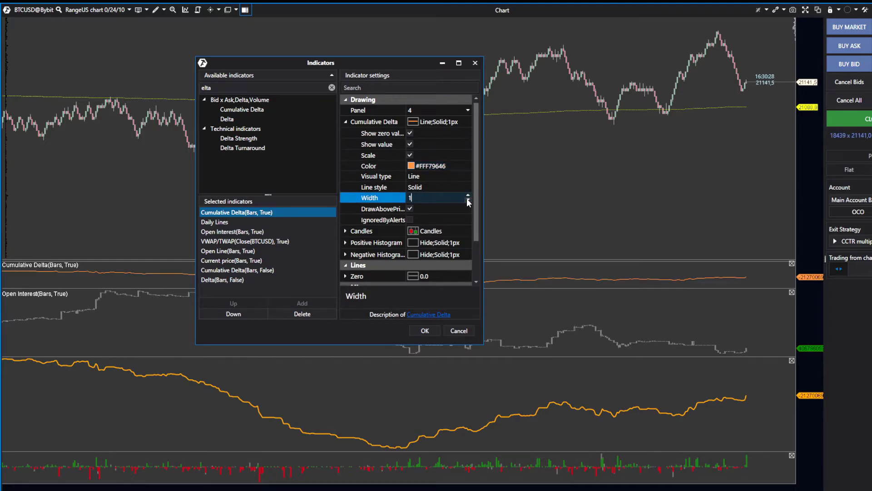
left_click(468, 196)
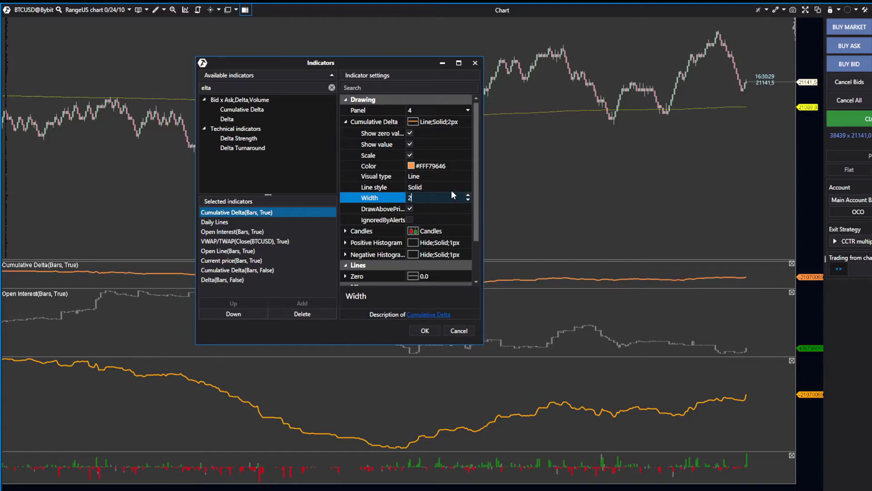
left_click(451, 188)
left_click(456, 200)
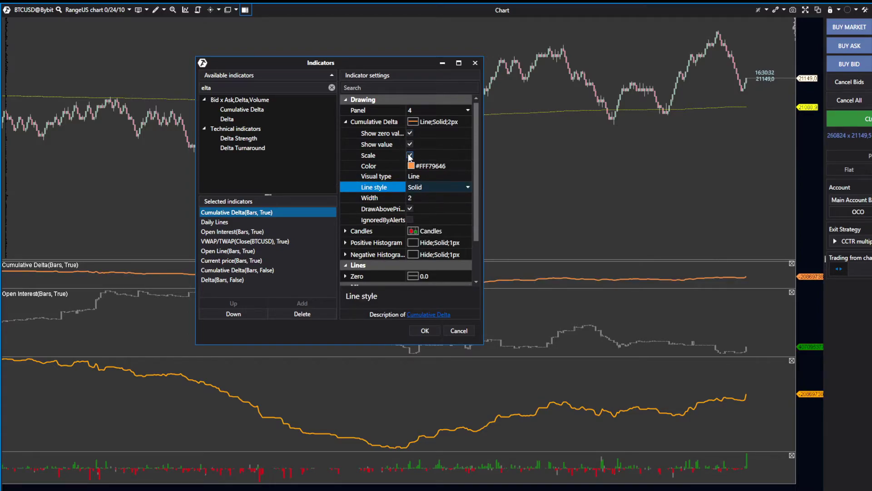
left_click(344, 122)
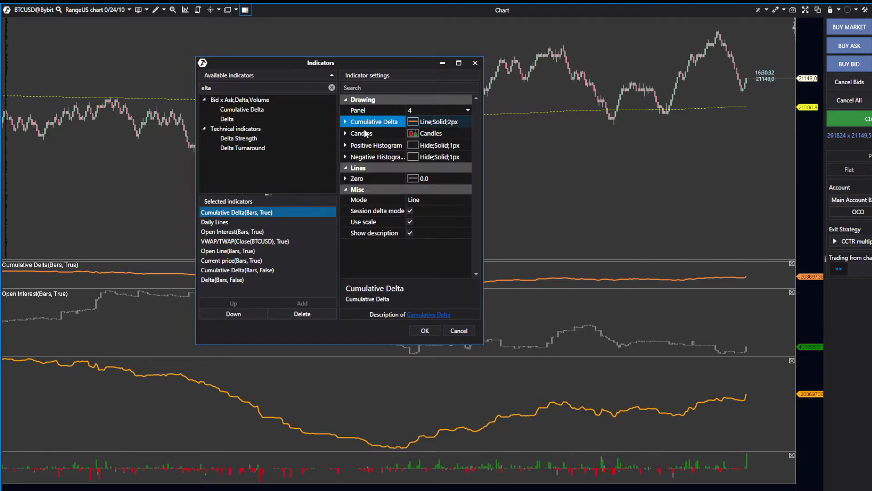
Keep Cumulative Delta in Line mode, with session delta and separate scale turned off
left_click(422, 199)
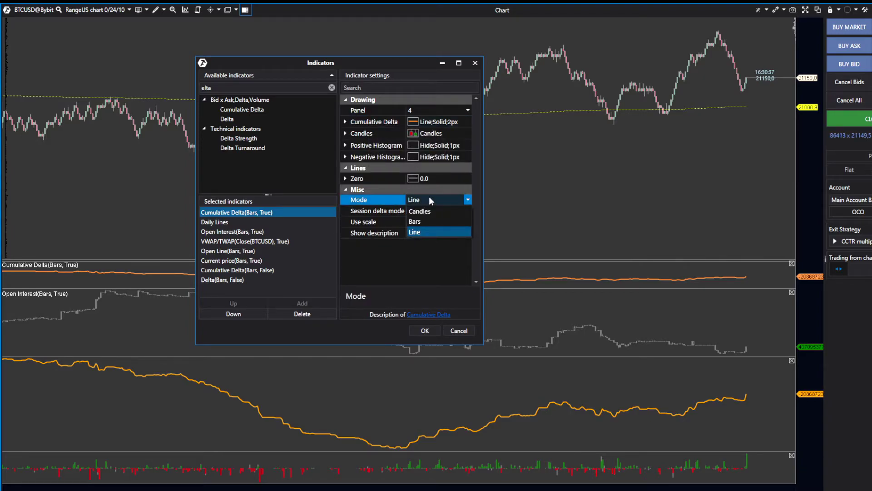
left_click(418, 204)
left_click(411, 213)
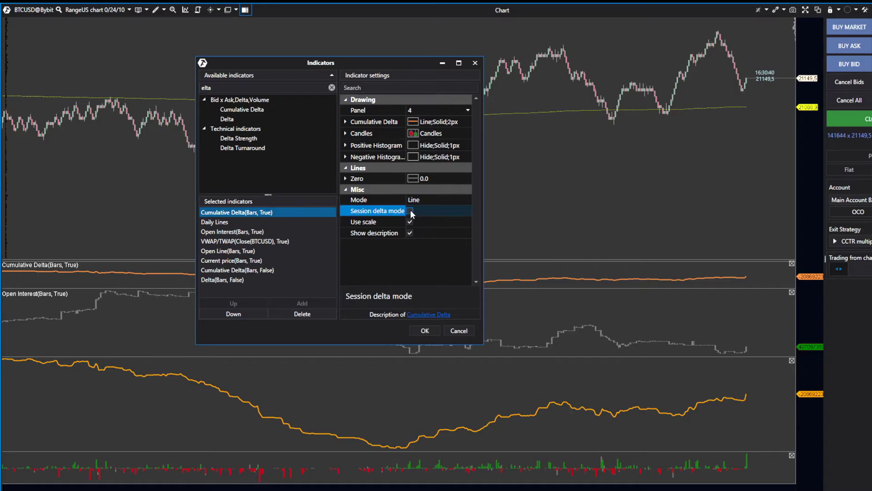
left_click(410, 222)
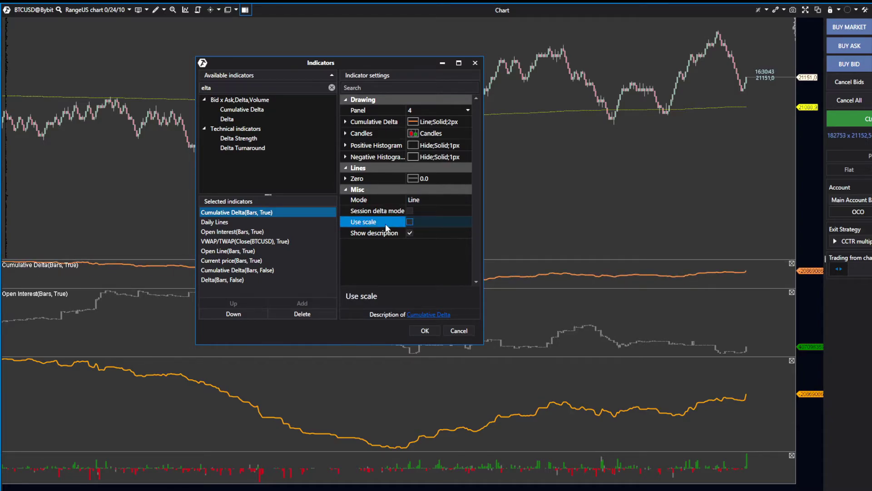
On the older Cumulative Delta, turn off Show description and keep its Zero line Solid
left_click(245, 270)
left_click(241, 212)
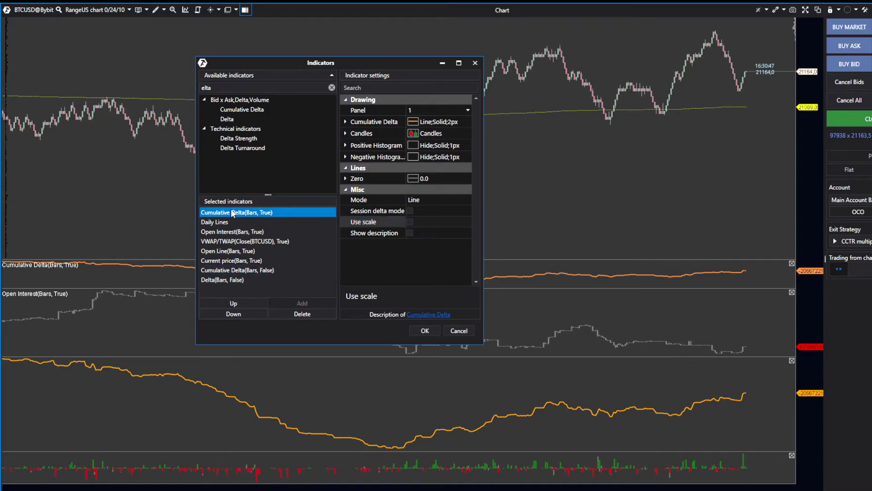
left_click(407, 231)
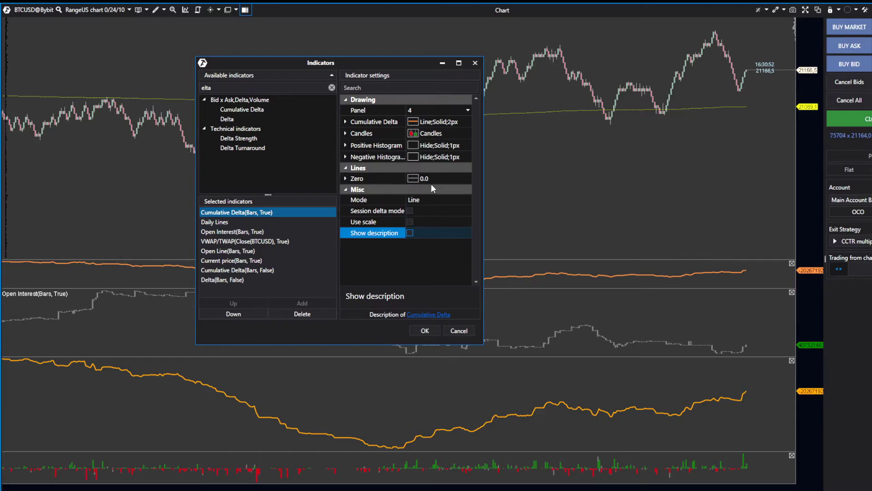
left_click(356, 178)
left_click(345, 178)
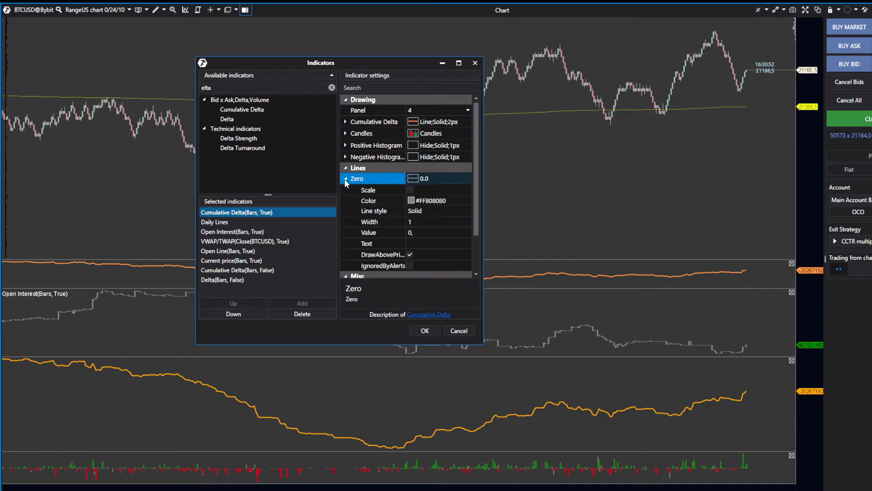
left_click(414, 210)
left_click(430, 209)
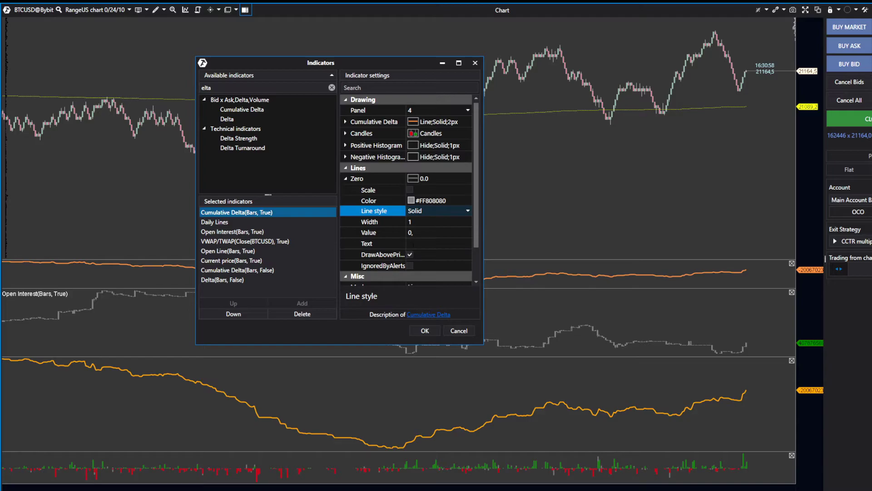
left_click(354, 180)
left_click(345, 178)
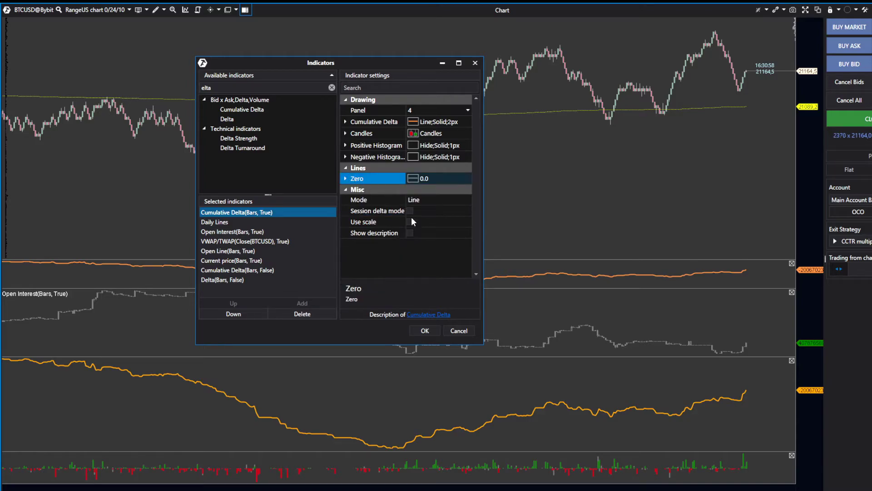
Delete the Cumulative Delta(Bars, True) indicator and apply the changes with OK
left_click(268, 212)
left_click(302, 314)
left_click(425, 330)
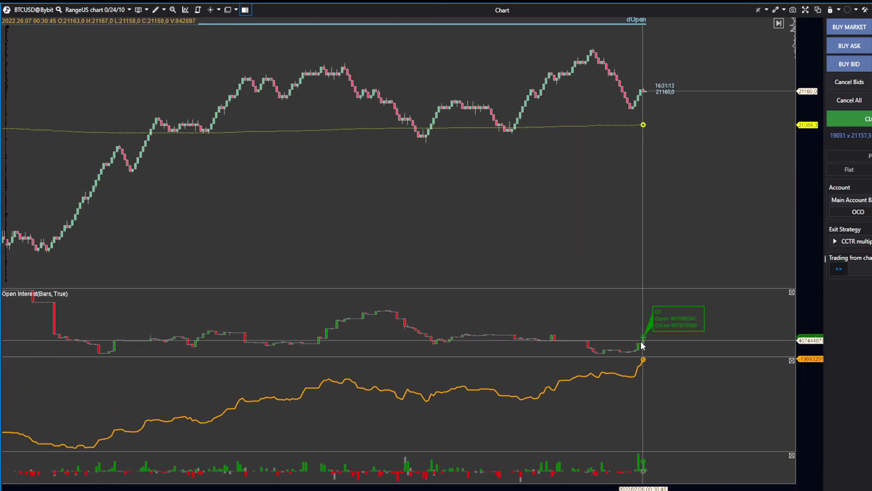
mouse_move(638, 350)
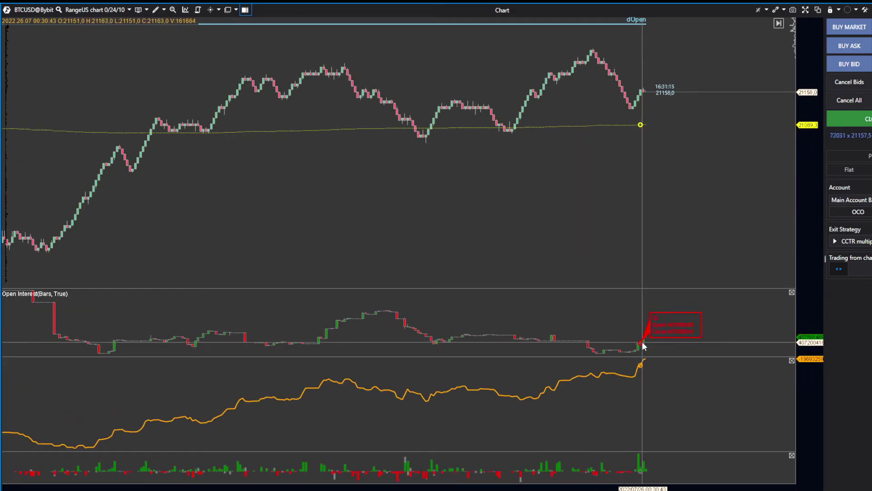
mouse_move(630, 381)
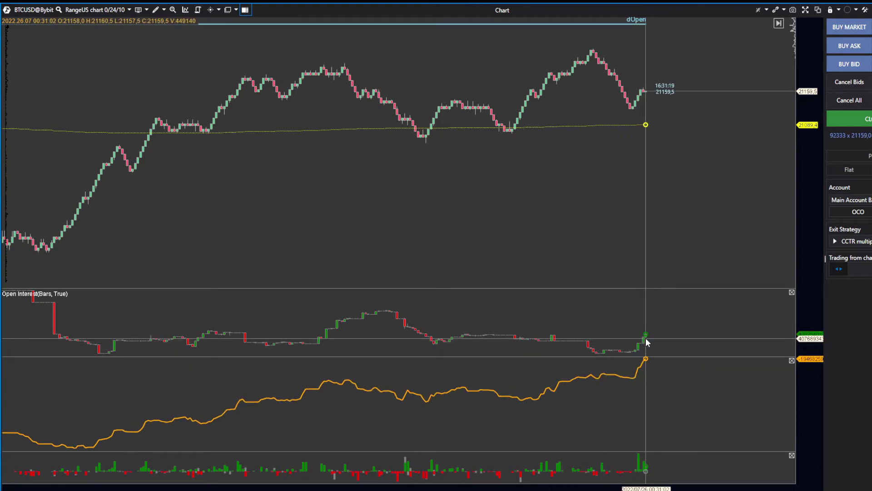
left_click_drag(646, 335, 621, 236)
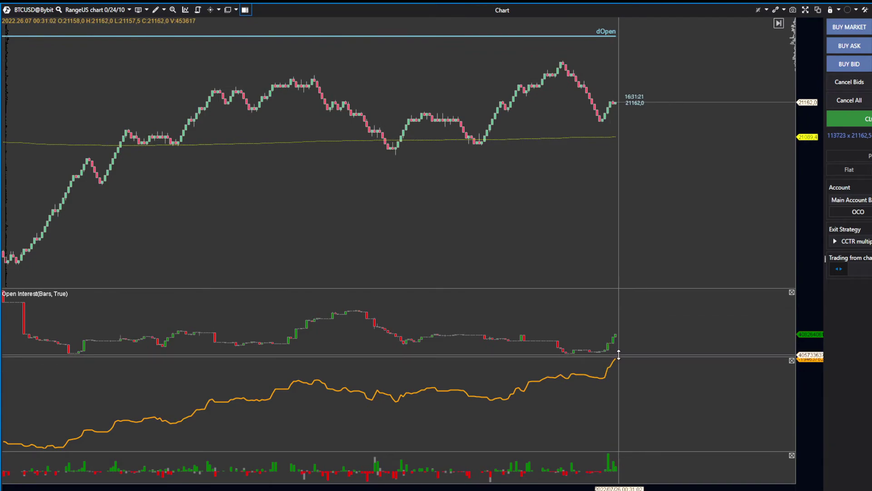
mouse_move(605, 375)
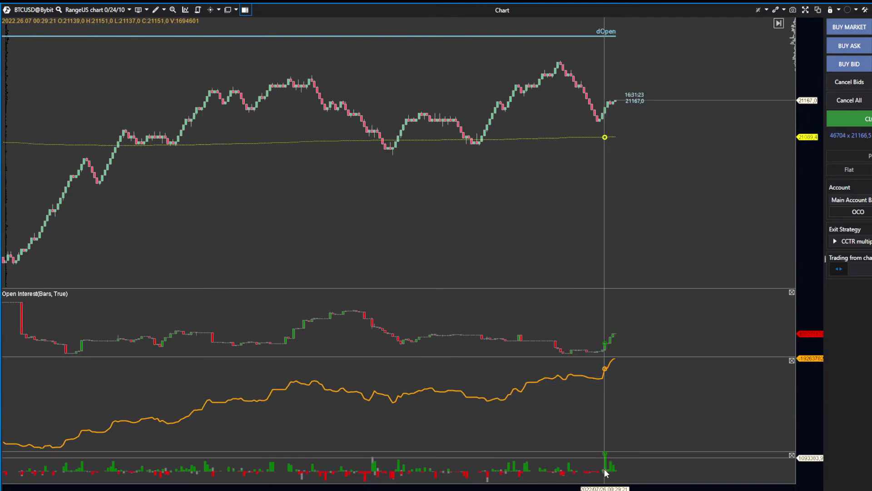
mouse_move(609, 472)
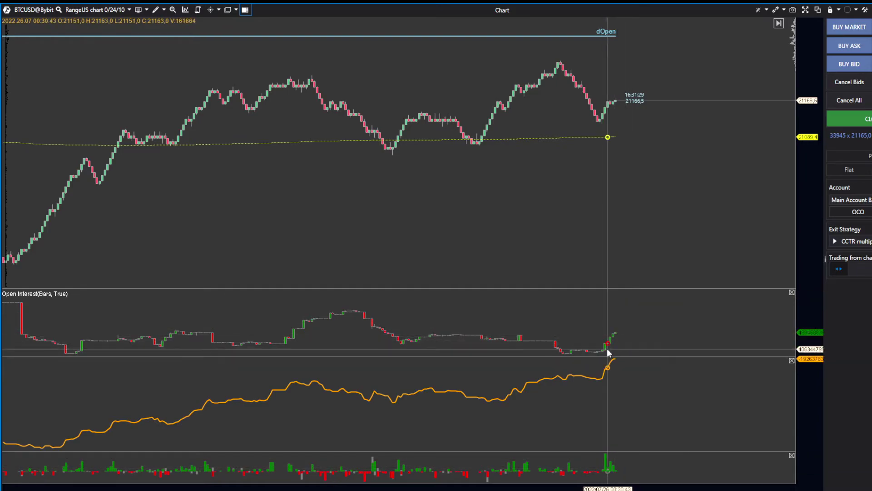
mouse_move(612, 344)
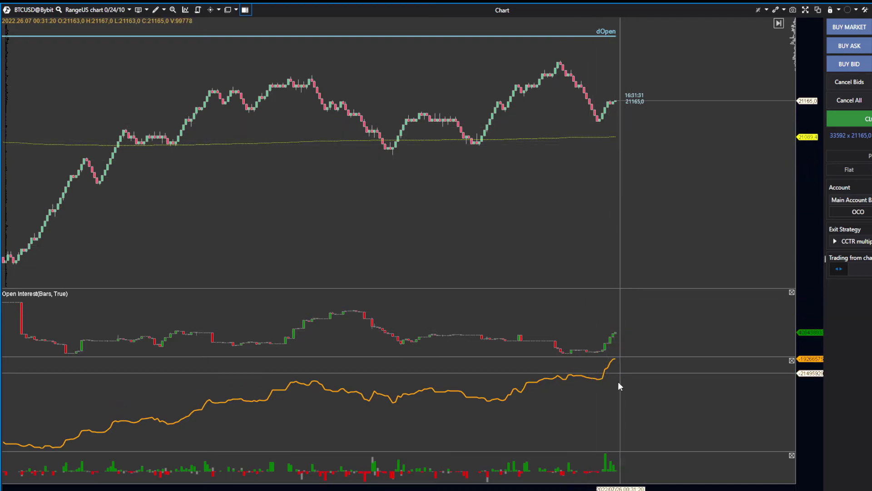
scroll(611, 350, "up", 2)
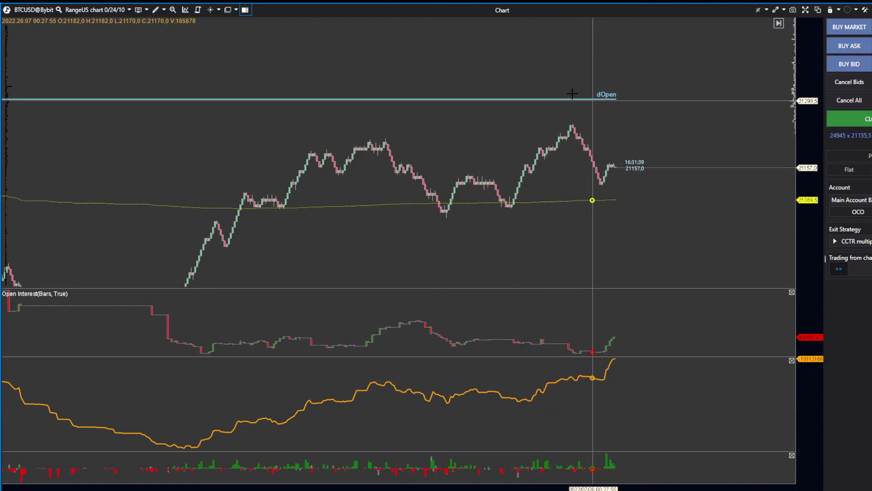
Pan and zoom back to frame the 23:13 swing low with its Open Interest and Cumulative Delta
left_click_drag(580, 240, 617, 227)
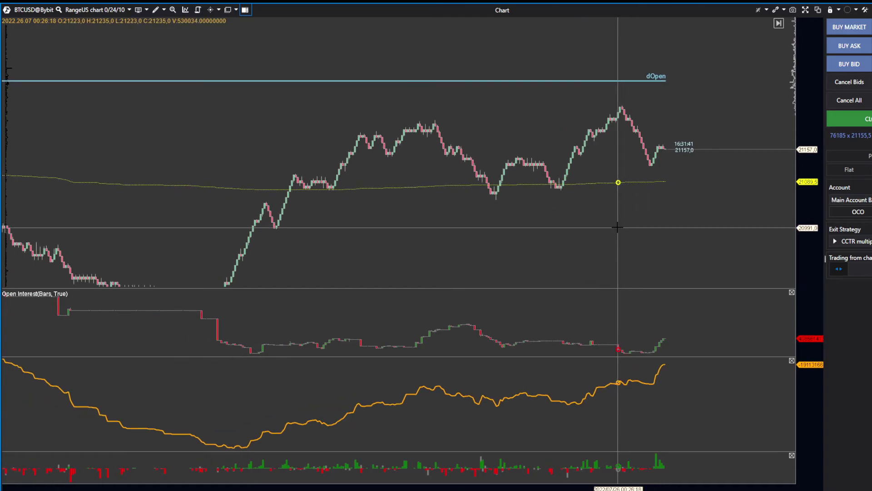
scroll(616, 227, "down", 2)
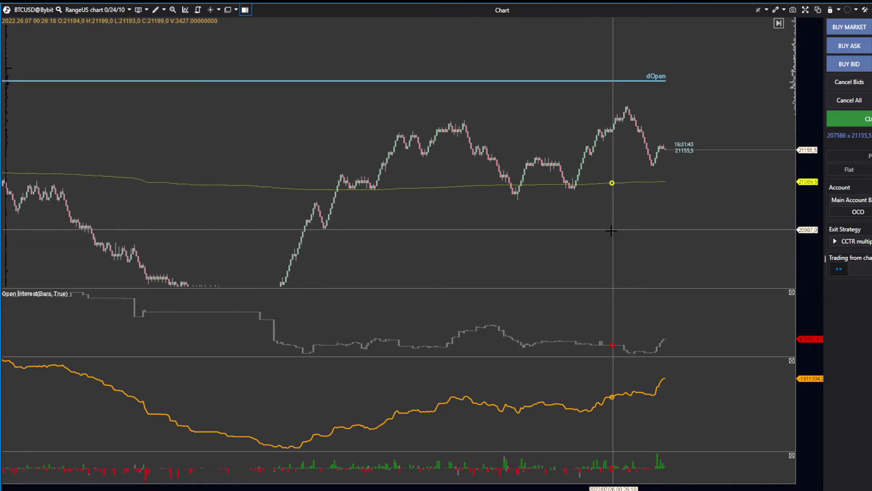
left_click_drag(615, 228, 633, 221)
scroll(668, 214, "up", 3)
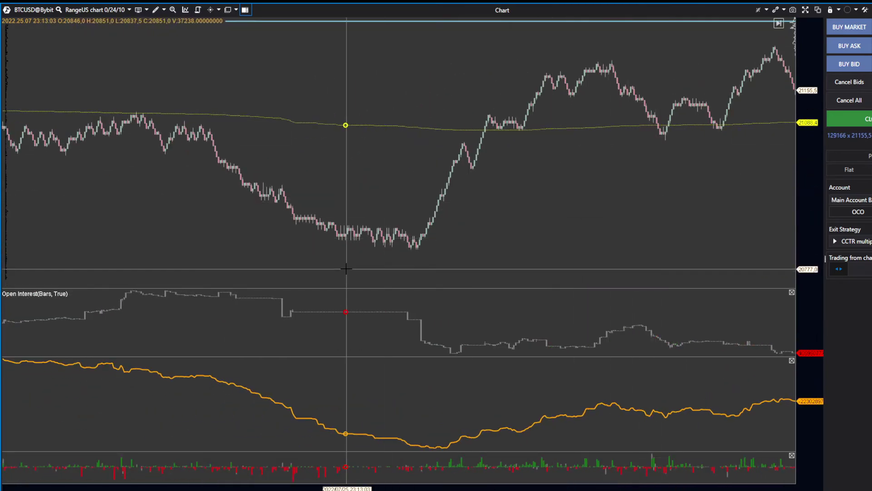
scroll(309, 234, "down", 1)
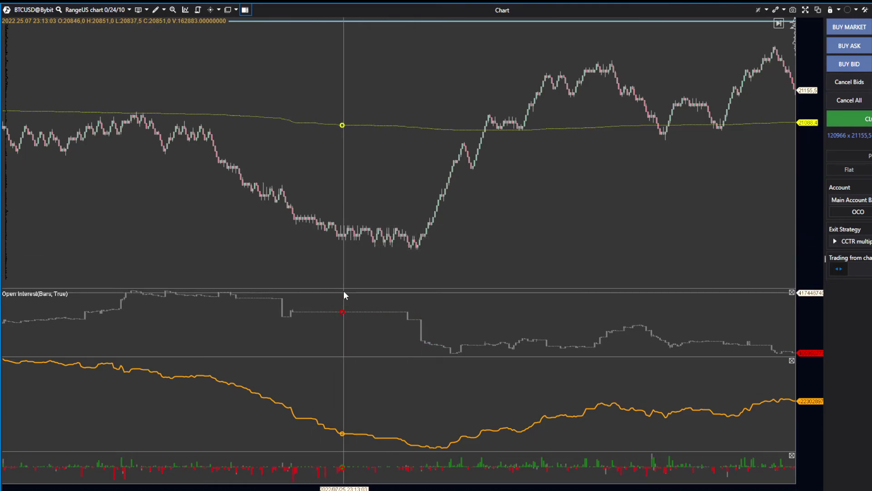
scroll(332, 277, "down", 1)
scroll(323, 262, "up", 3)
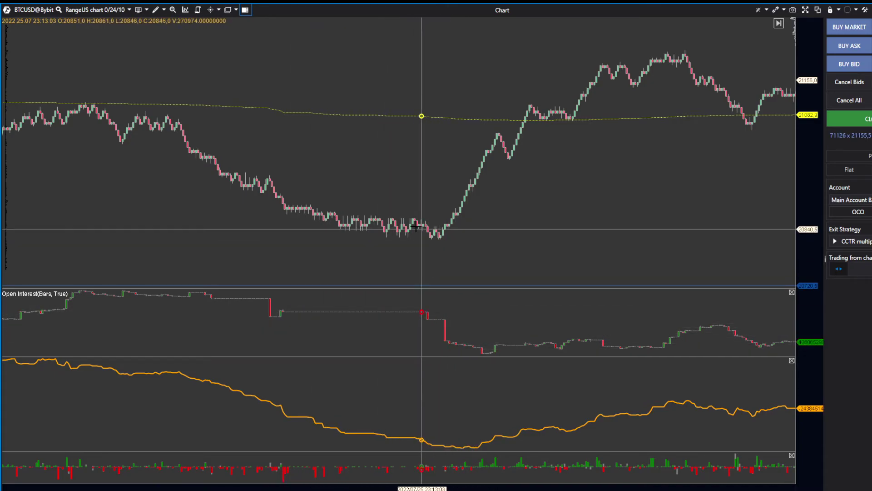
scroll(253, 108, "down", 5)
scroll(536, 190, "up", 3)
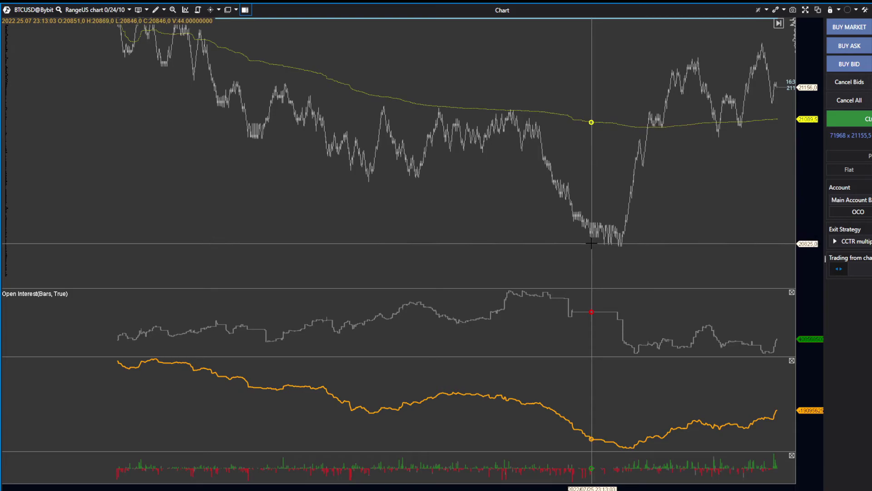
scroll(586, 241, "up", 3)
left_click_drag(415, 204, 477, 218)
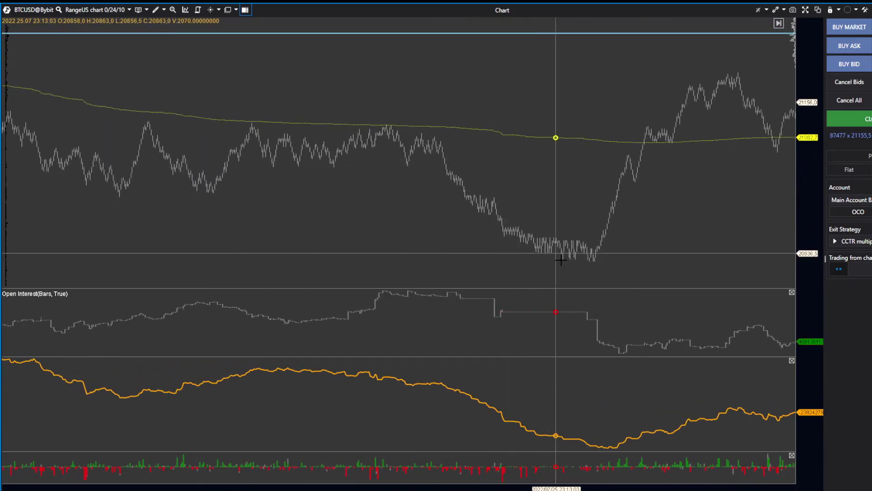
scroll(562, 265, "up", 1)
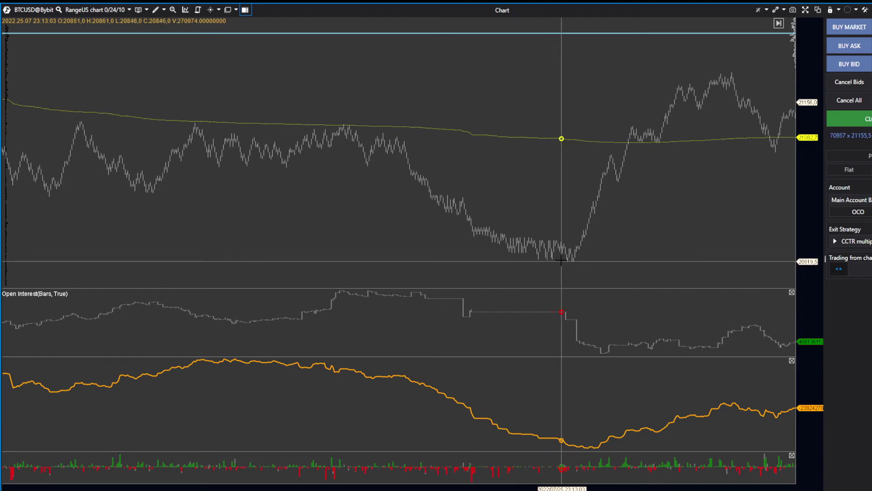
scroll(561, 260, "up", 1)
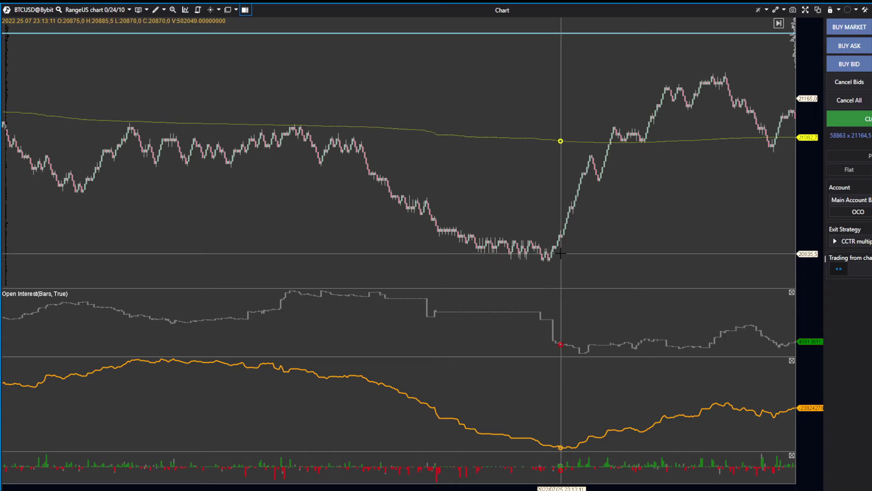
Scroll forward until the latest bars sit at the right edge, keeping the swing low visible
scroll(564, 257, "down", 1)
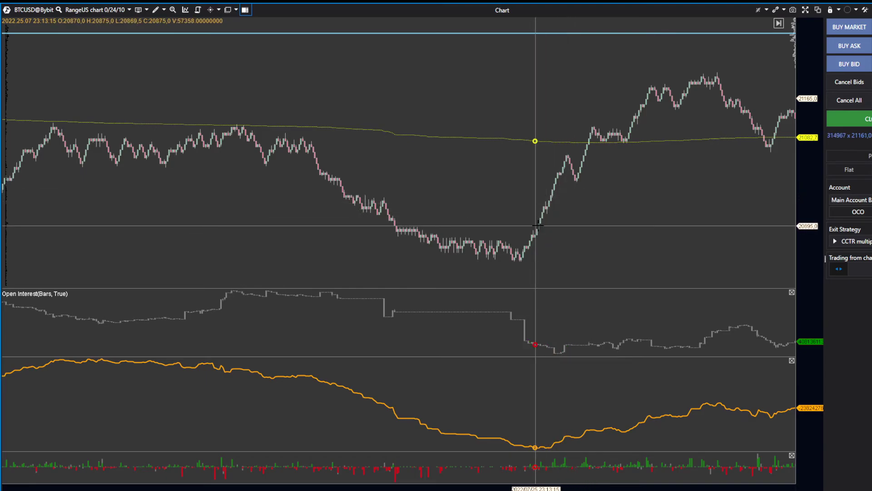
scroll(446, 302, "up", 3)
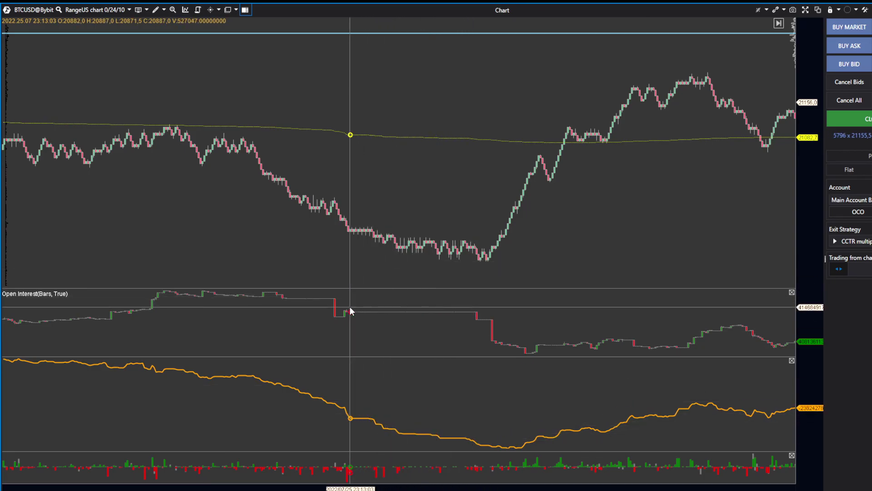
scroll(400, 258, "up", 3)
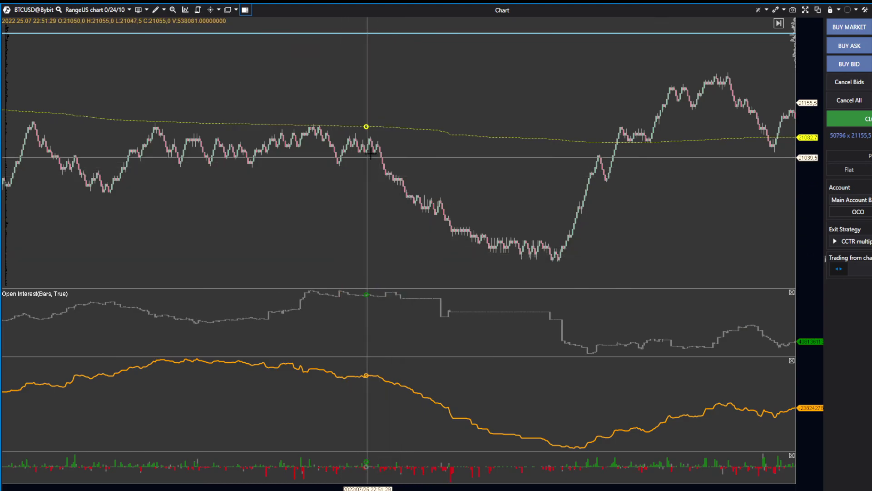
scroll(664, 206, "down", 4)
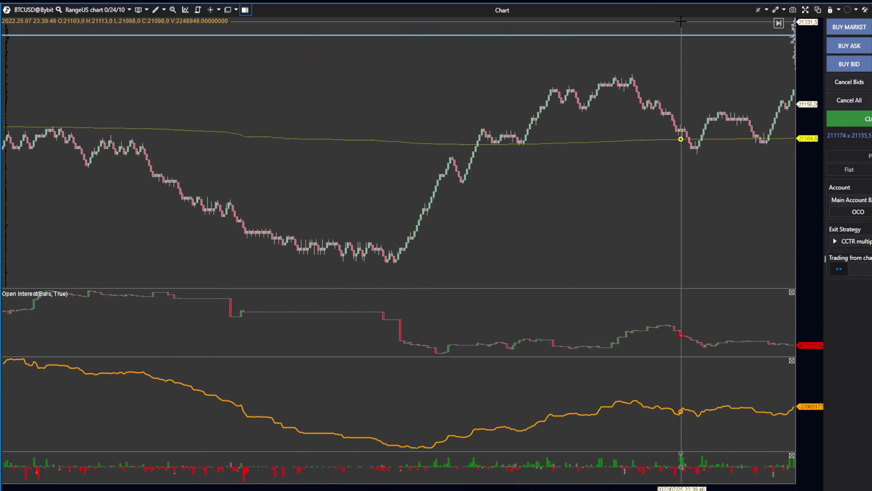
scroll(564, 180, "down", 2)
scroll(668, 189, "down", 3)
scroll(643, 189, "up", 3)
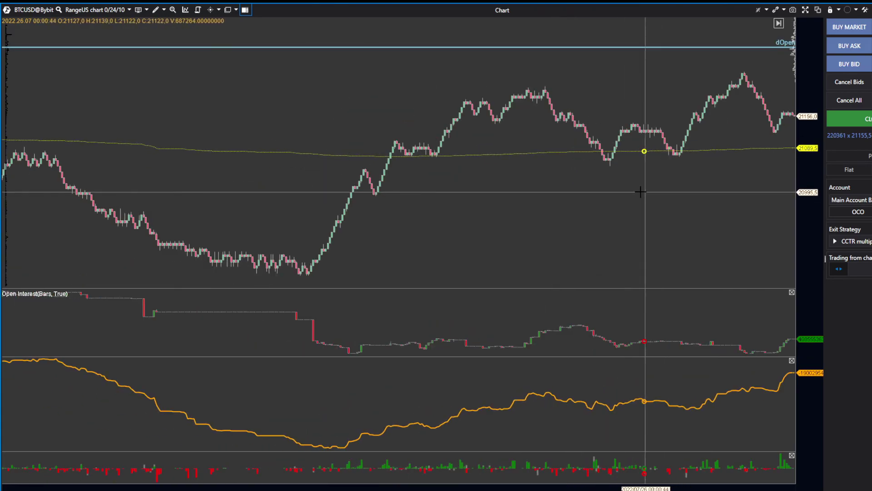